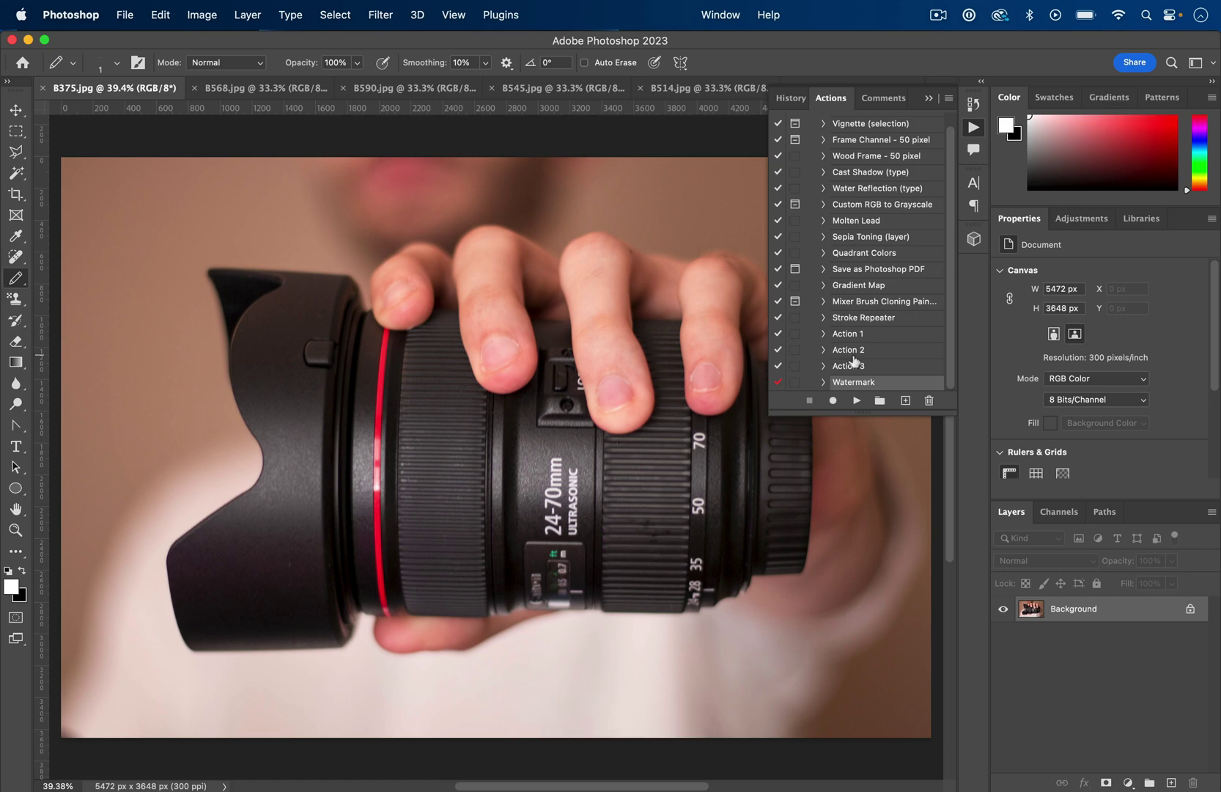
Play the Watermark action on B375.jpg for a 15% tiled pattern fill, then collapse Actions
left_click(856, 400)
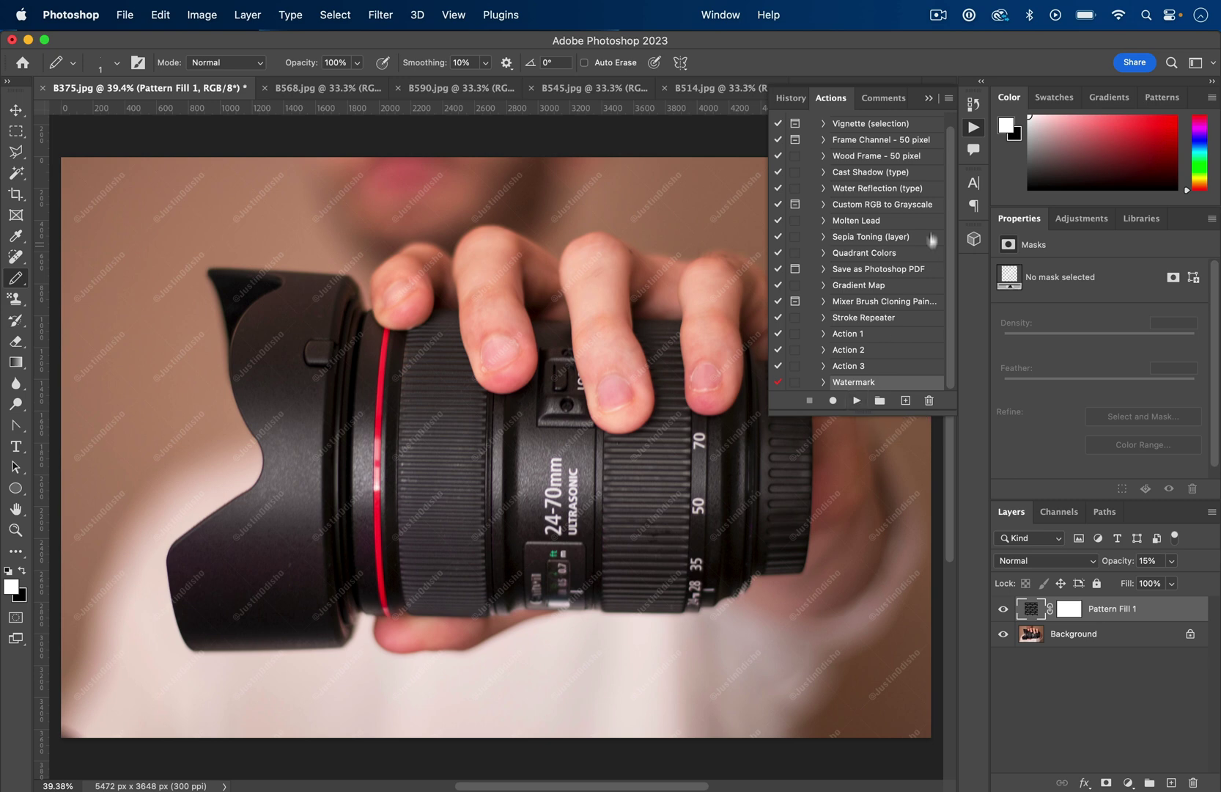
left_click(978, 128)
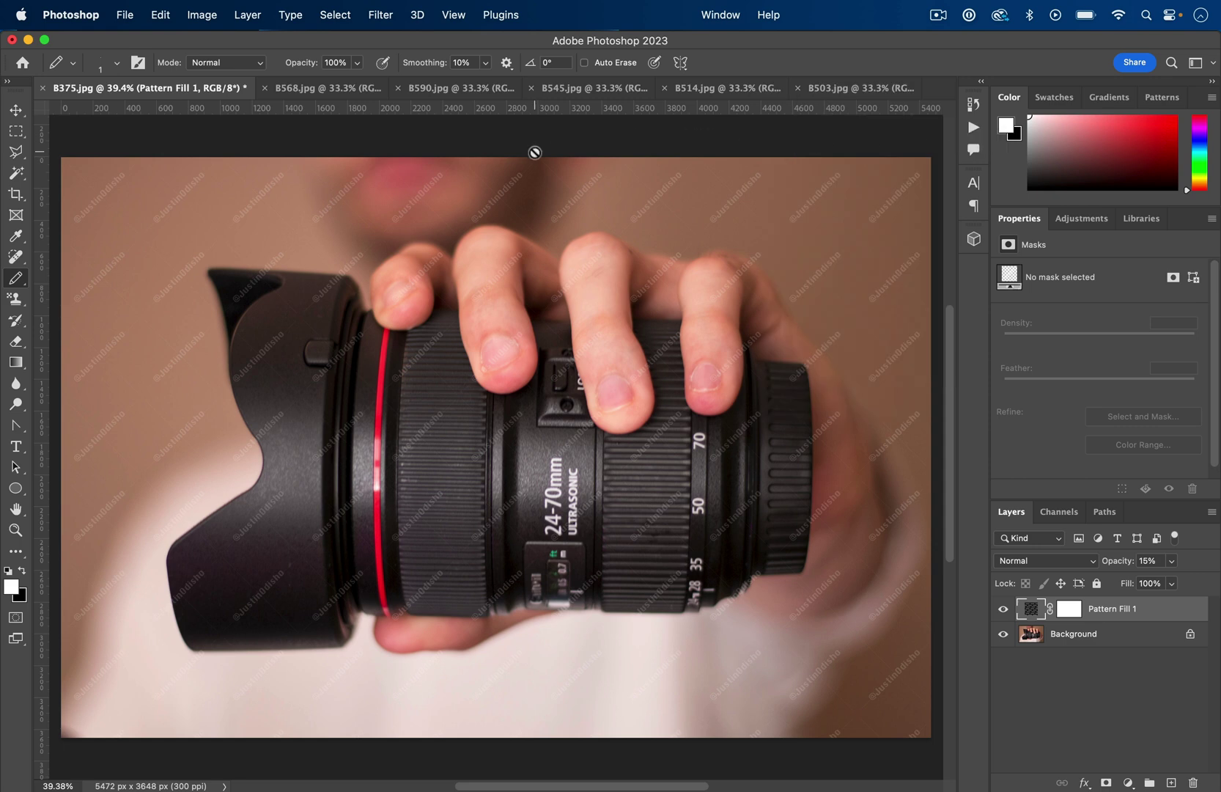
Create a new 500 × 500 px document
left_click(160, 15)
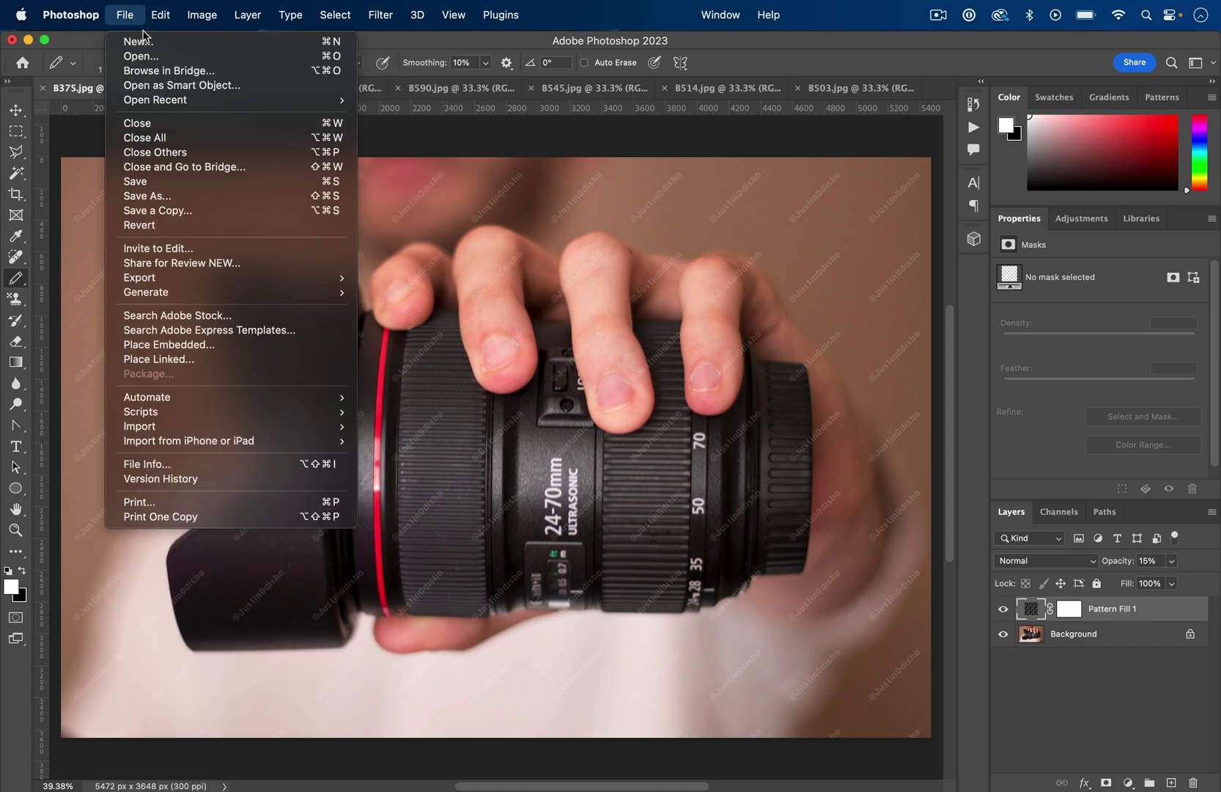
mouse_move(124, 15)
left_click(133, 43)
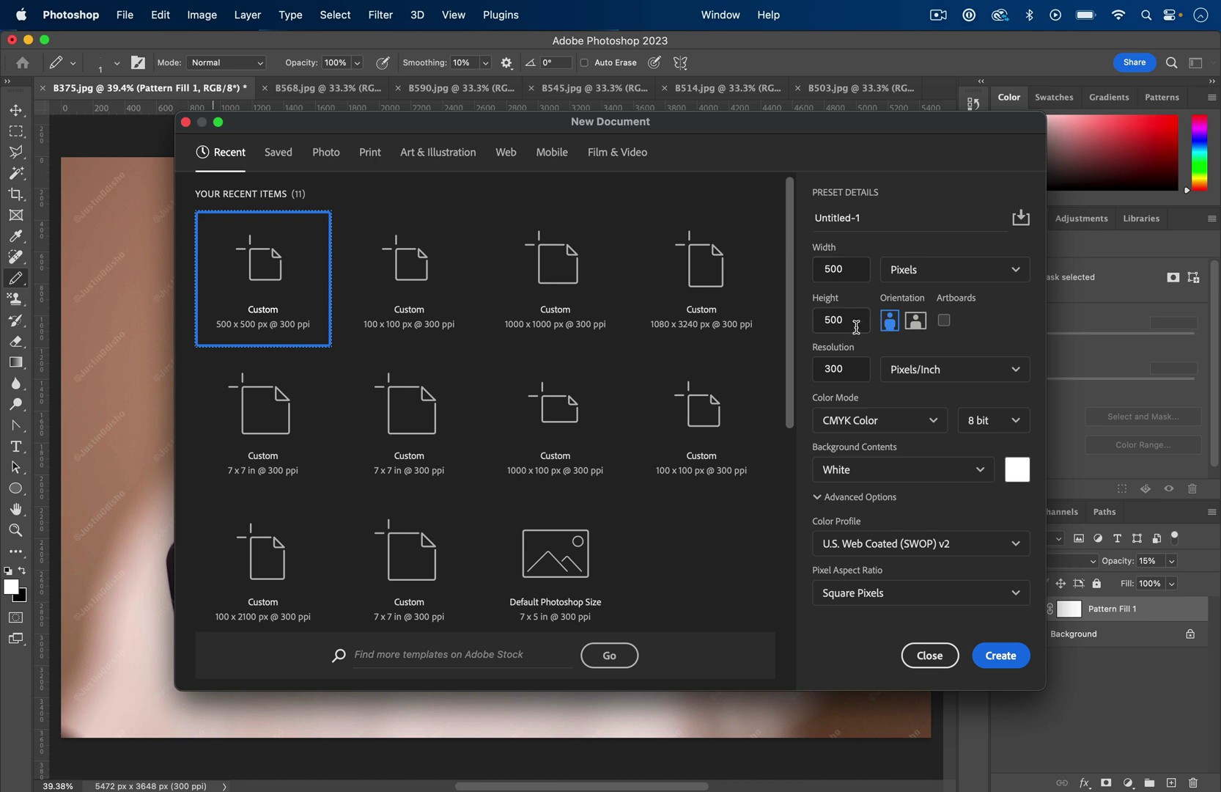
left_click(1009, 656)
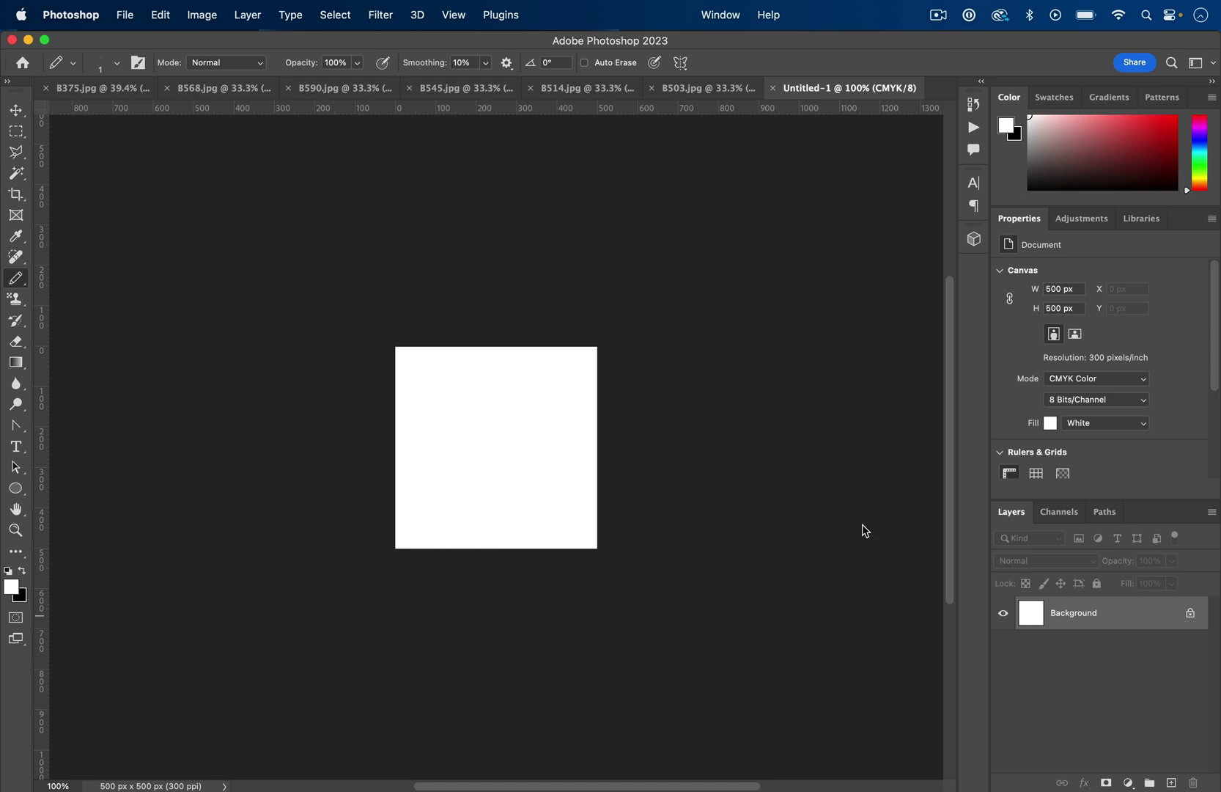
Add a transparent Layer 1 and delete the white Background layer
left_click(256, 12)
mouse_move(394, 41)
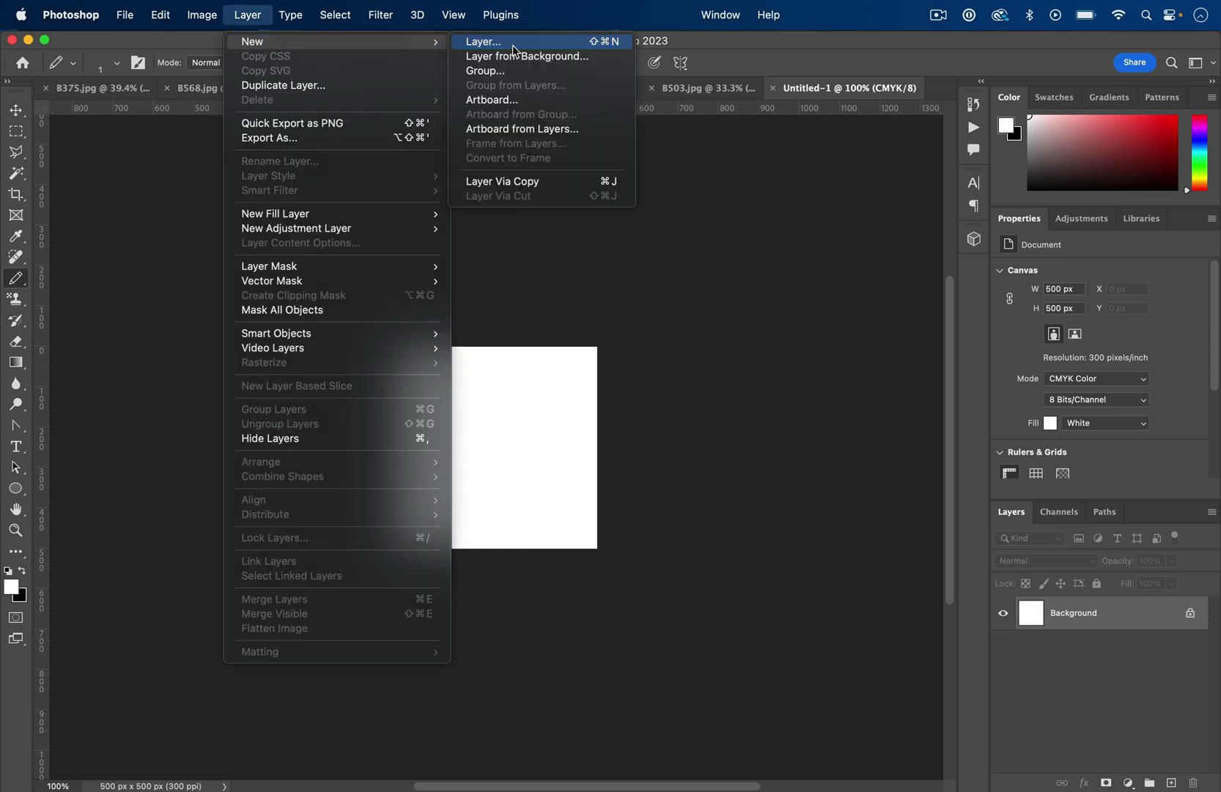
left_click(484, 41)
key("Return")
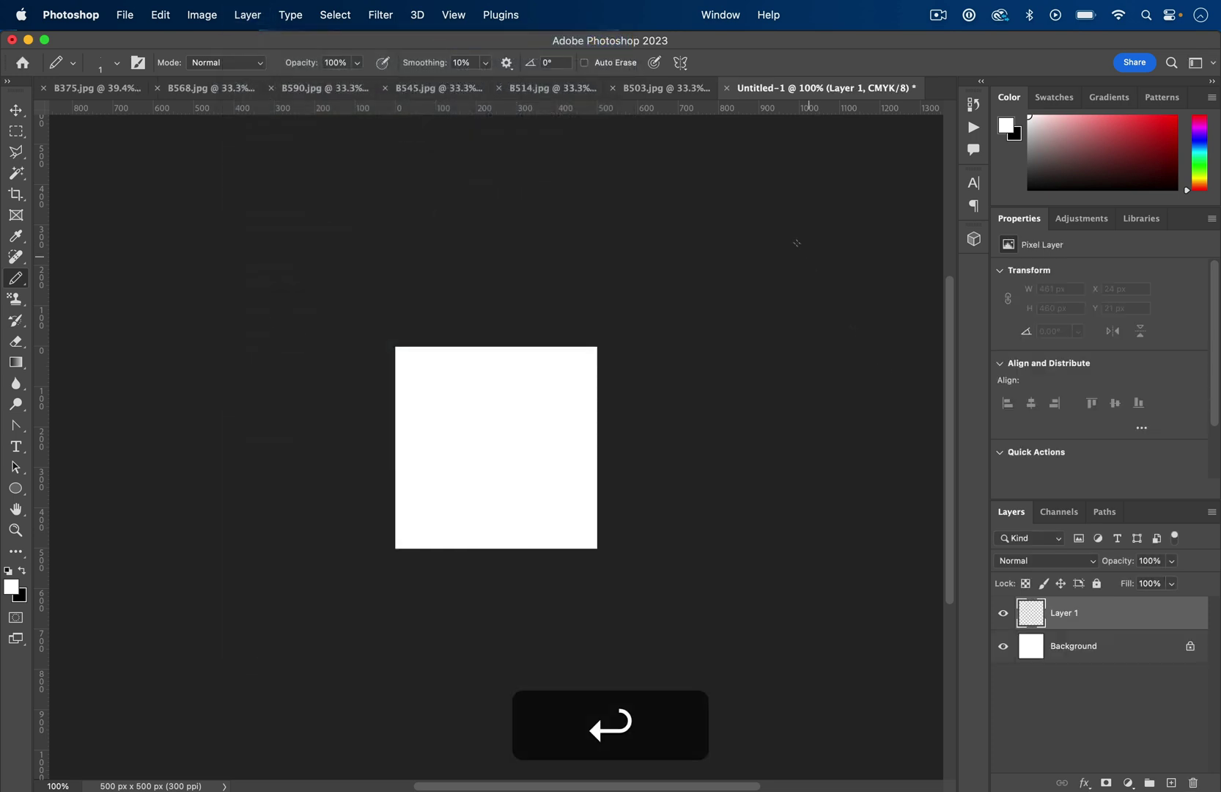
left_click(1074, 655)
key("BackSpace")
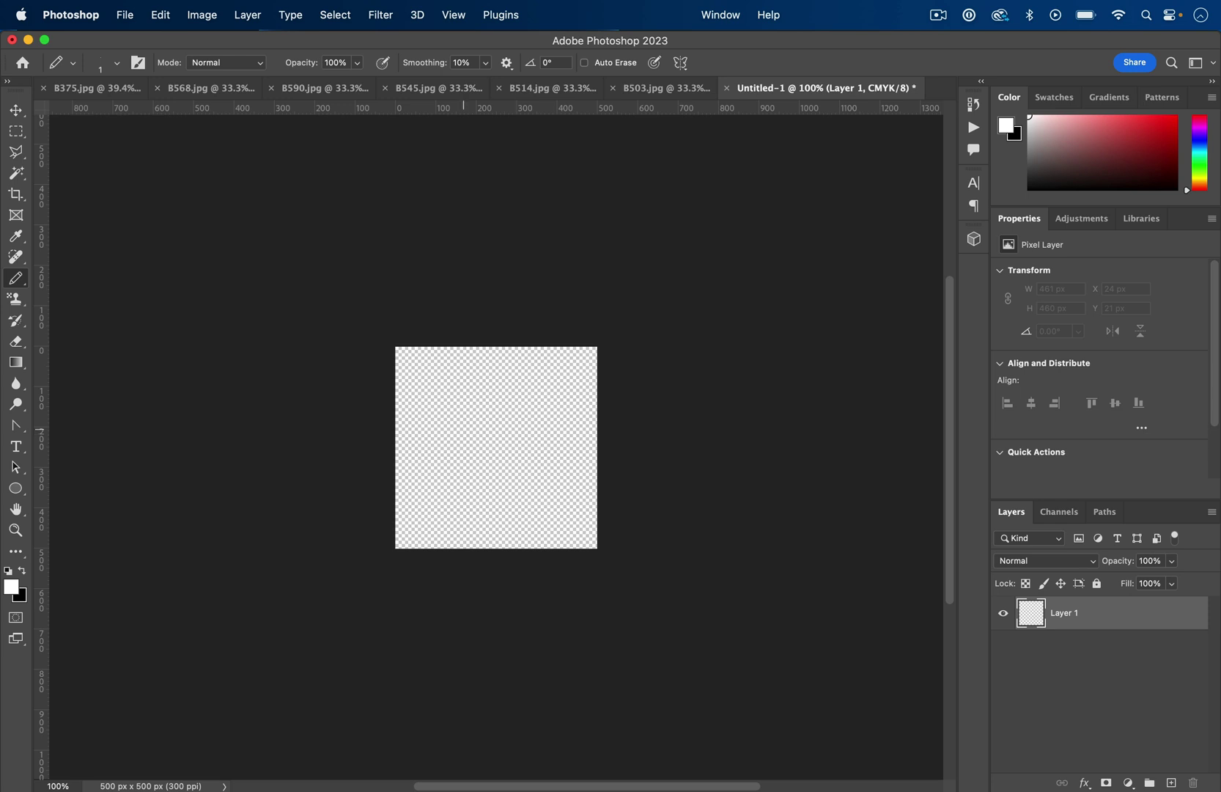
Add white text of the creator's handle on the canvas
left_click(17, 446)
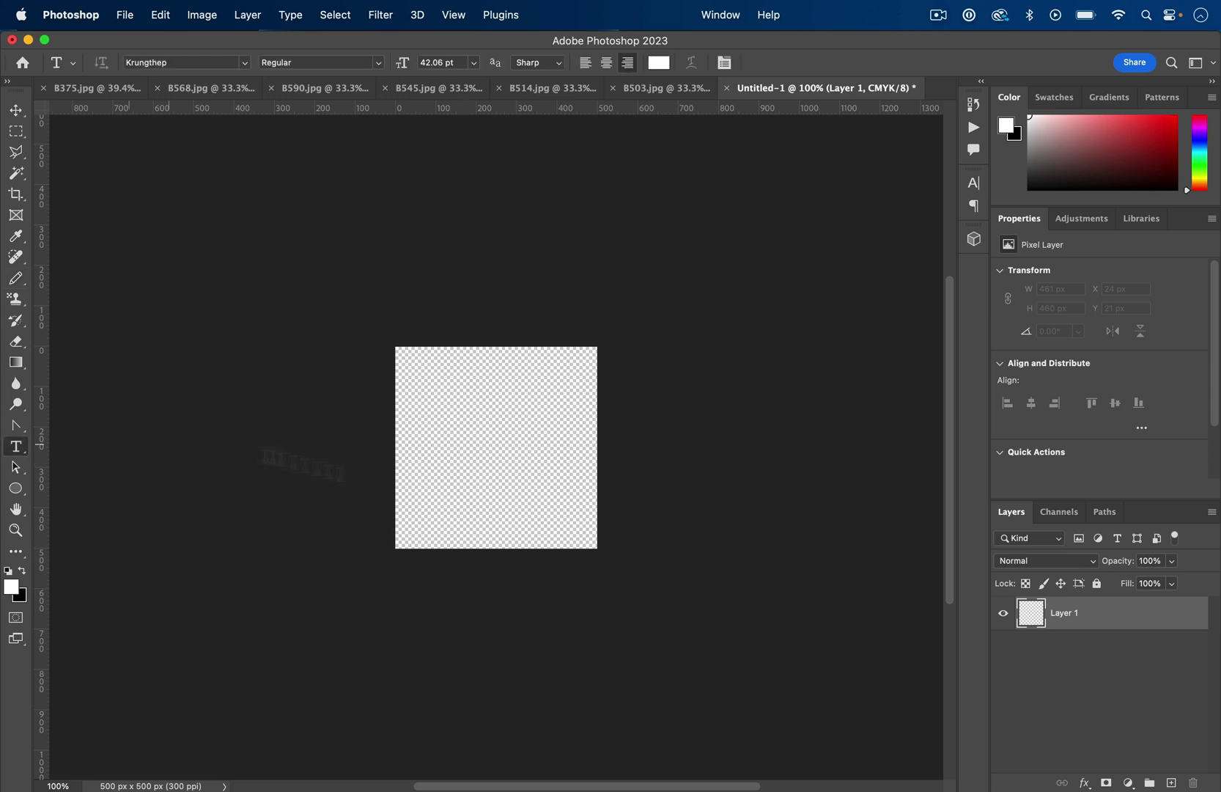
left_click(428, 473)
type("@")
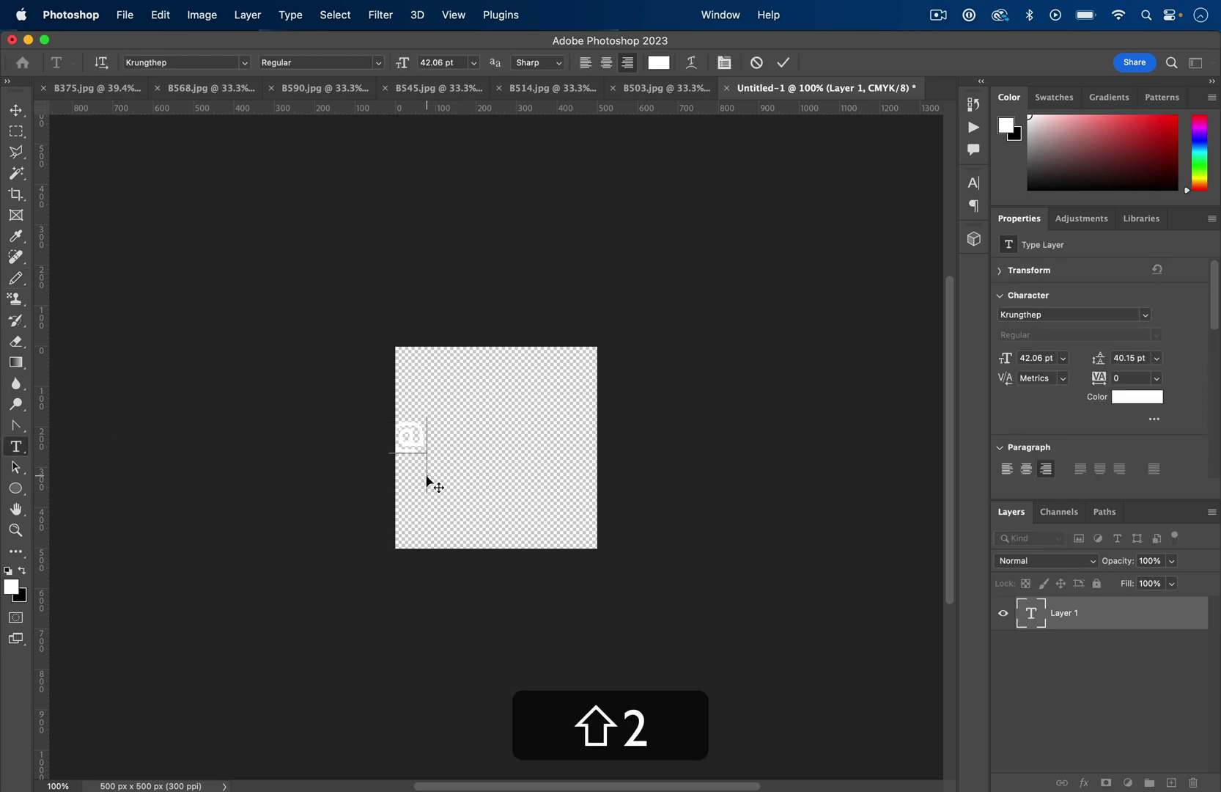
type("snho")
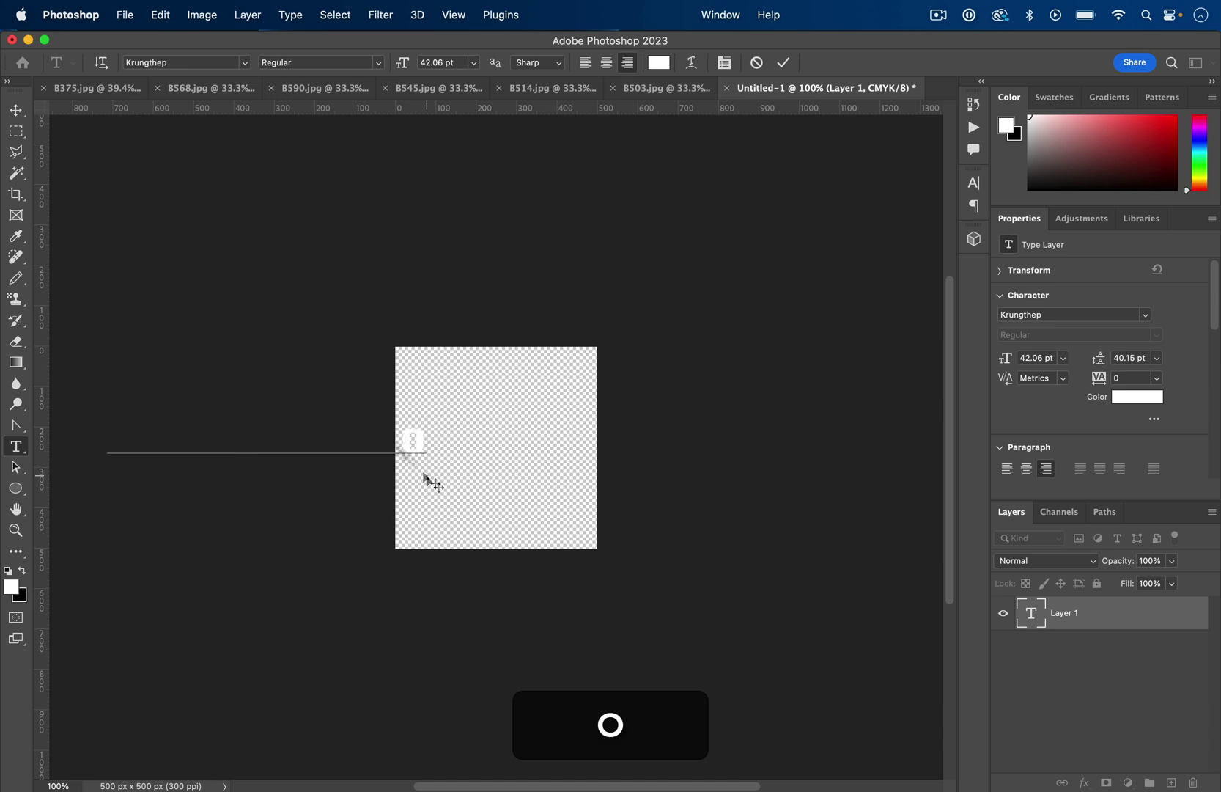
Move the handle text, scale it proportionally and rotate it −45° into a diagonal
left_click(16, 110)
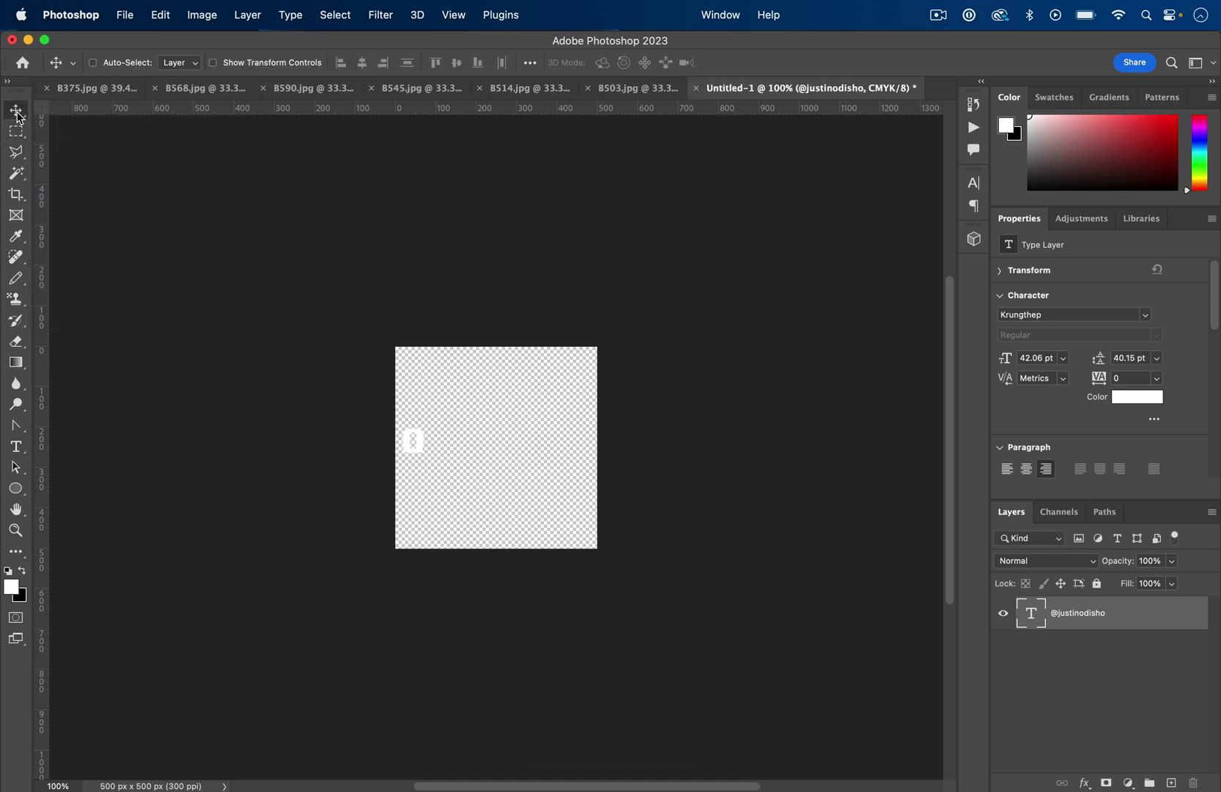
left_click_drag(431, 444, 554, 342)
key("super+t")
key("shift")
key("shift")
key("alt")
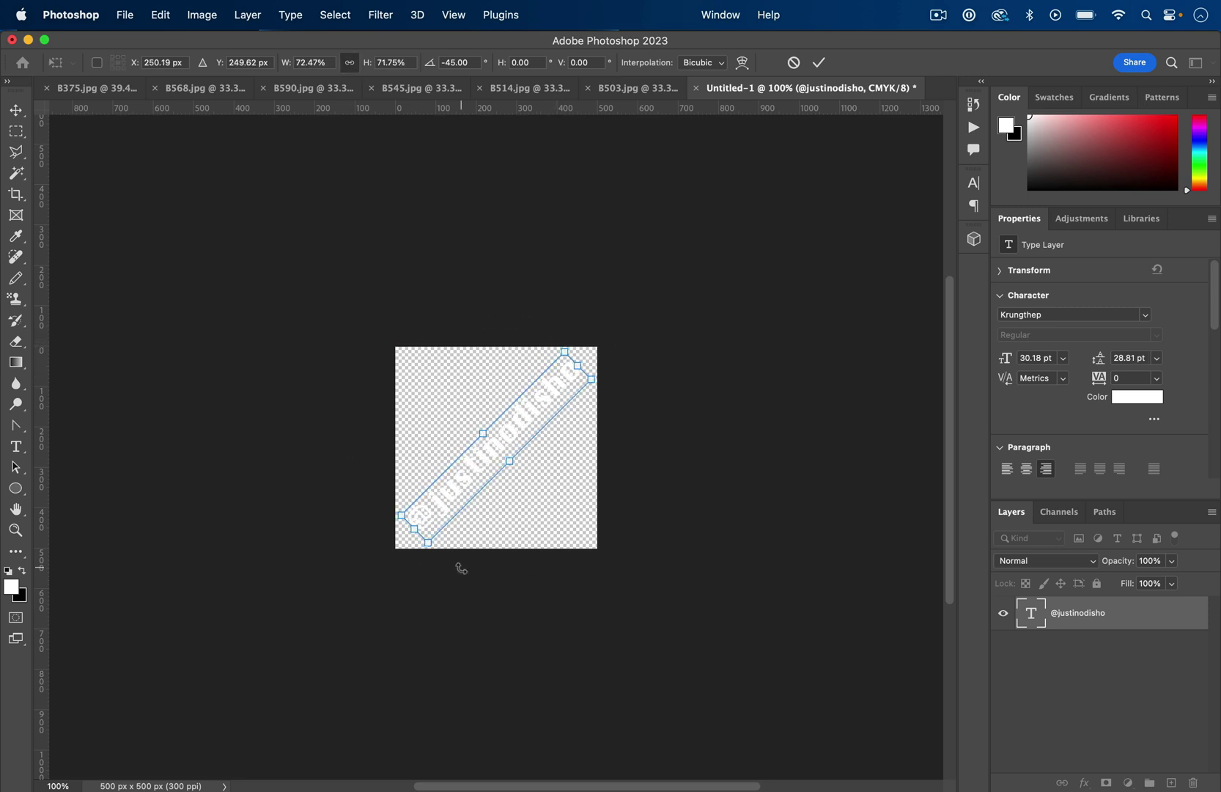
key("Return")
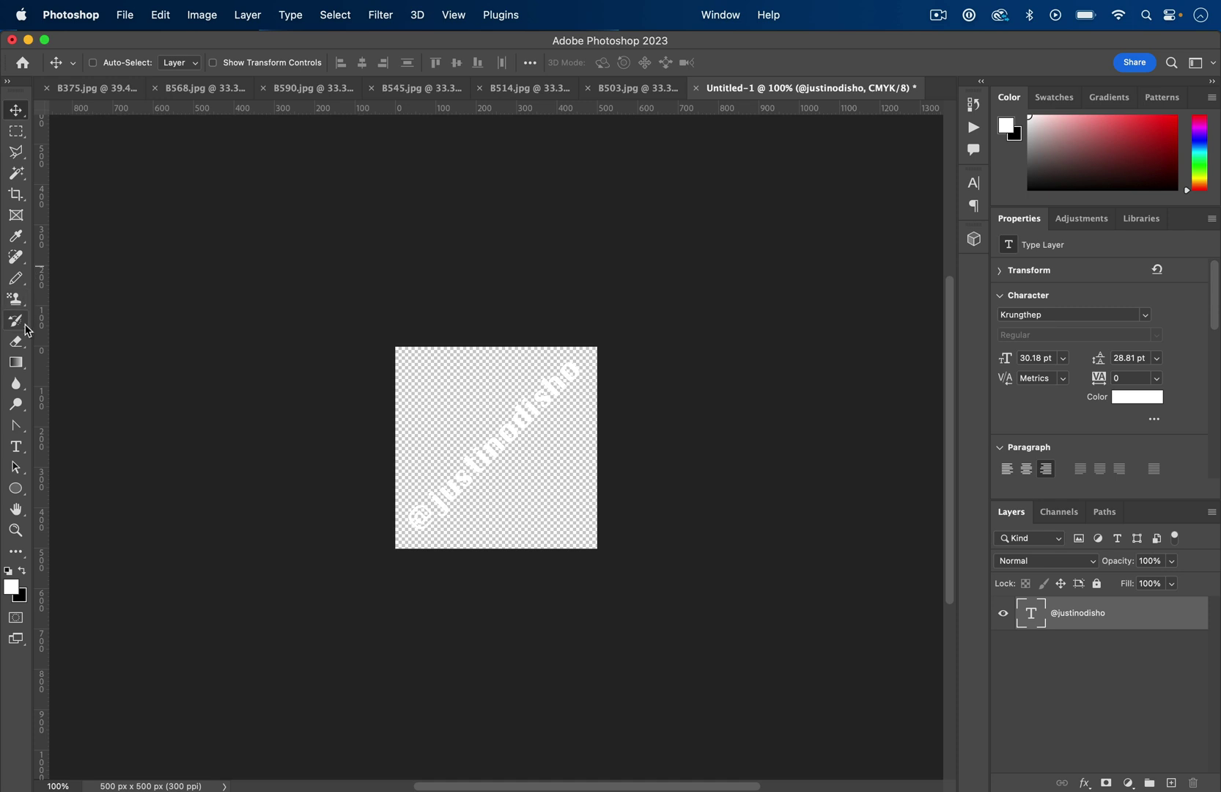
With the Pencil tool, add a new layer and draw thin straight lines across the square
left_click(19, 285)
right_click(19, 287)
left_click(70, 291)
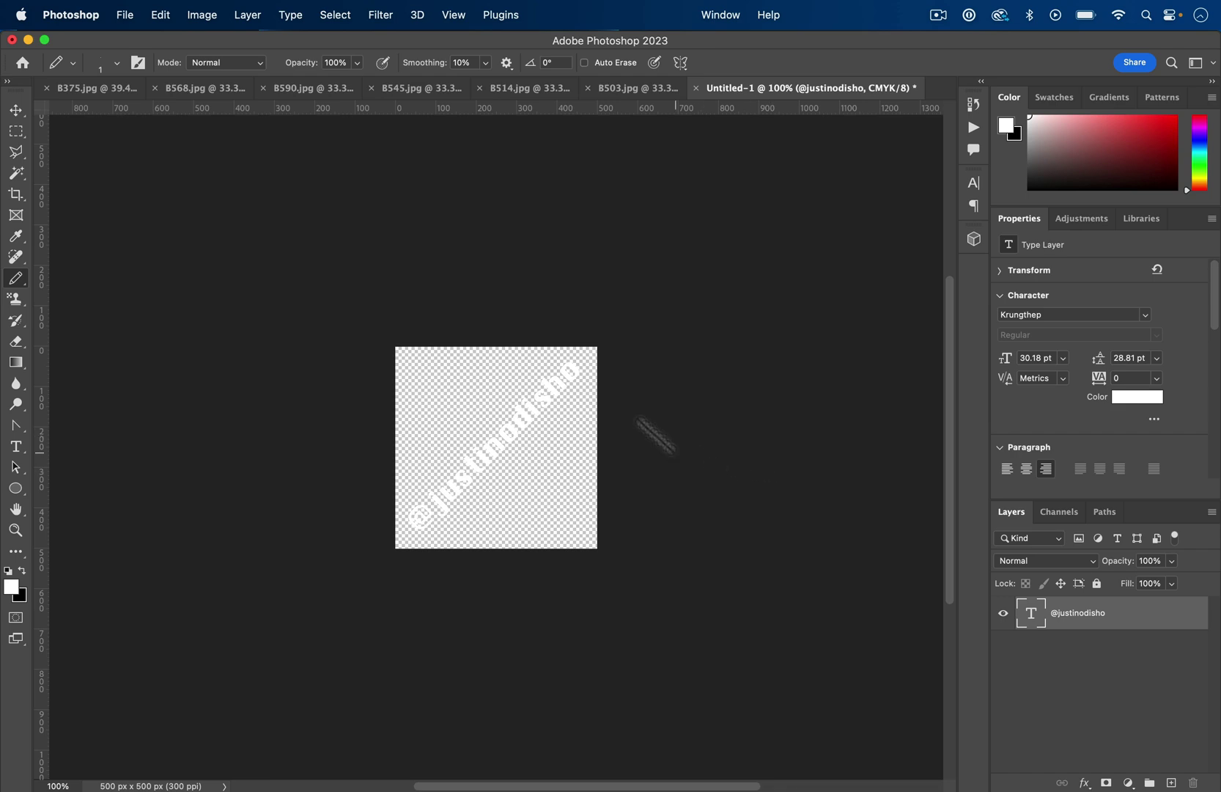
left_click(242, 15)
mouse_move(264, 41)
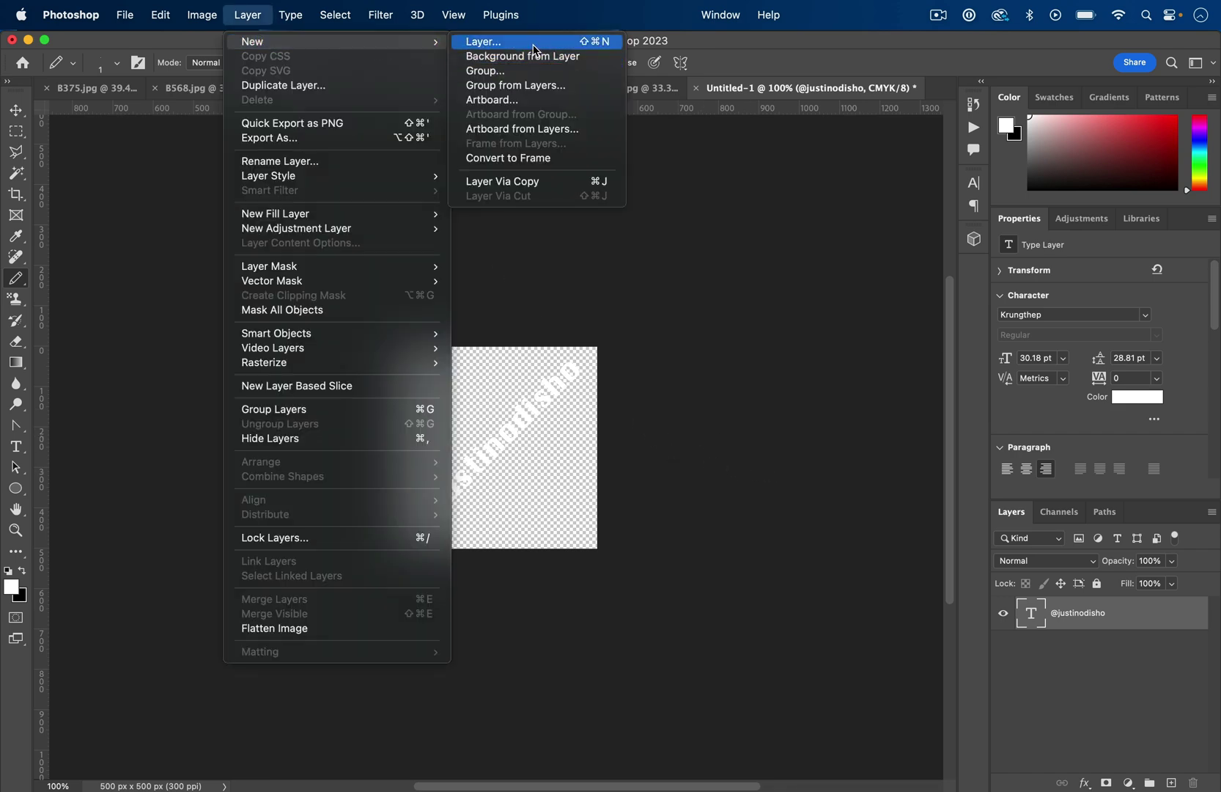
left_click(534, 42)
key("Return")
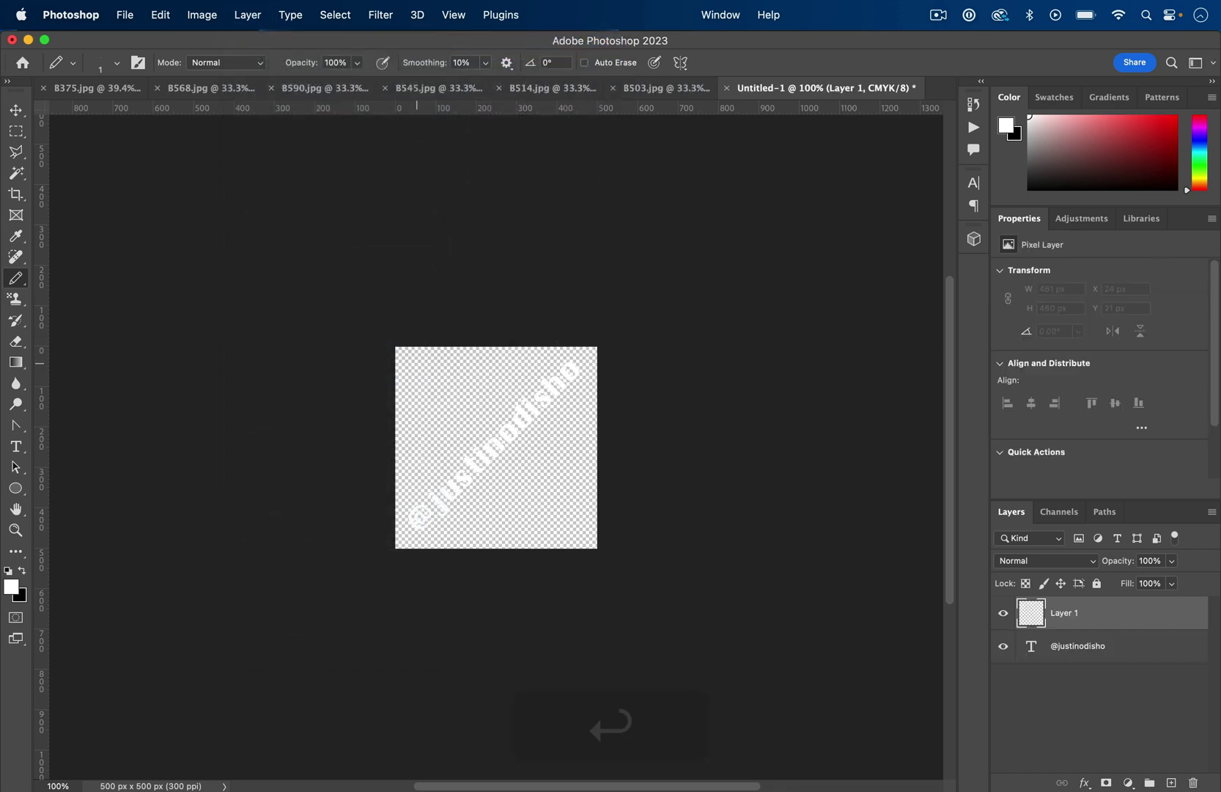
left_click(414, 362)
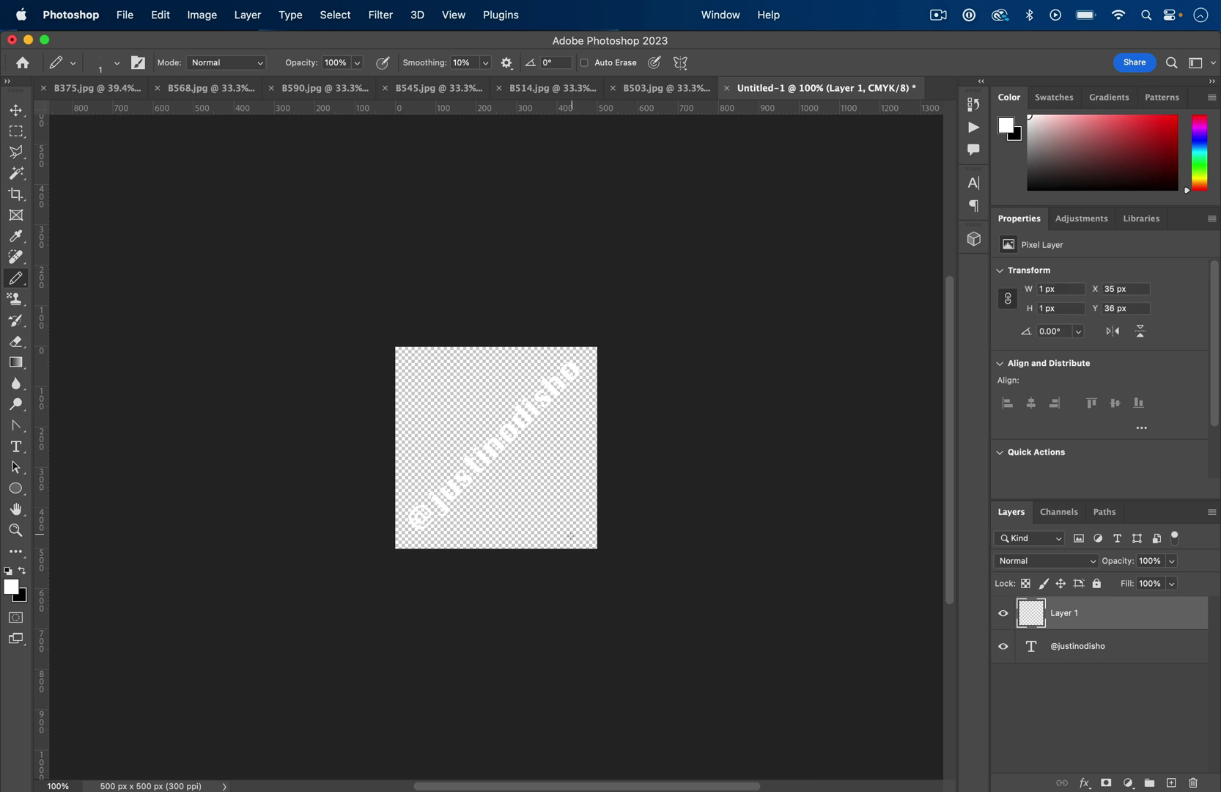
left_click(587, 534, "shift")
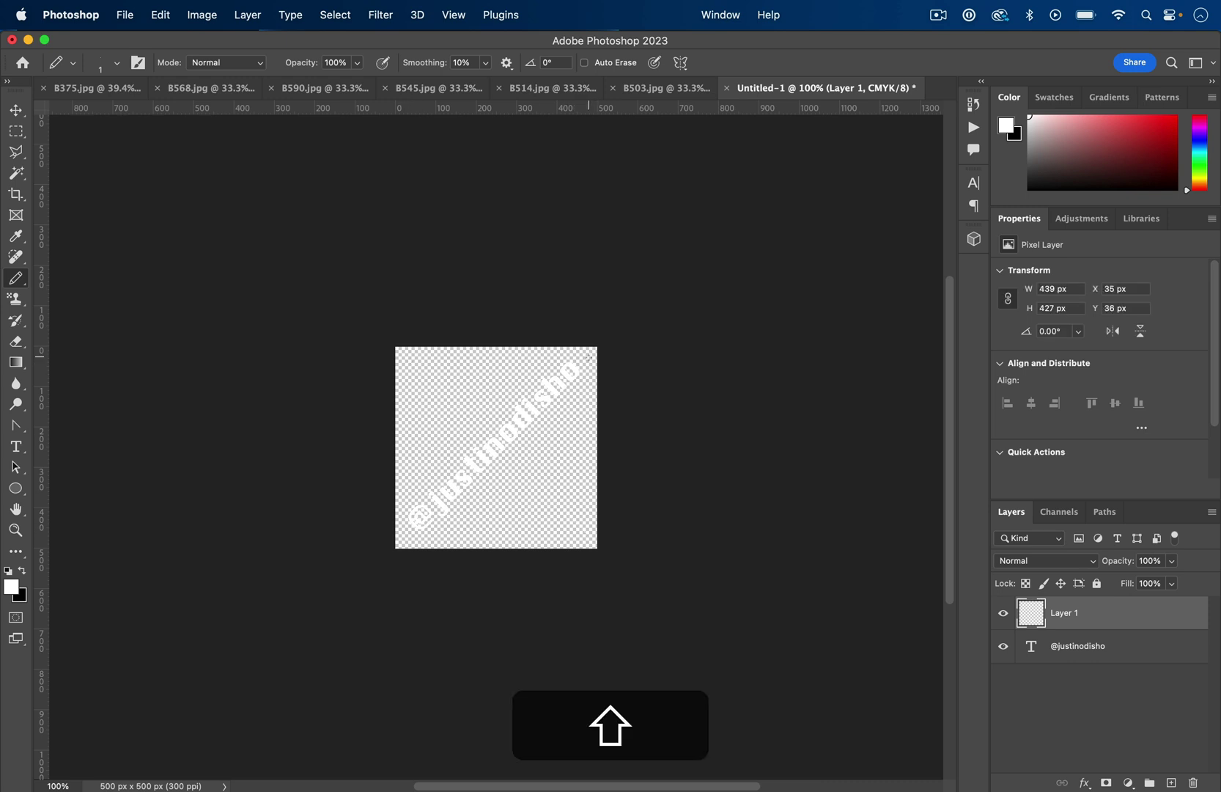
left_click(590, 357, "shift")
Fill a temporary Layer 2 with black to preview the lines, then hide and delete it
key("super+shift+alt+n")
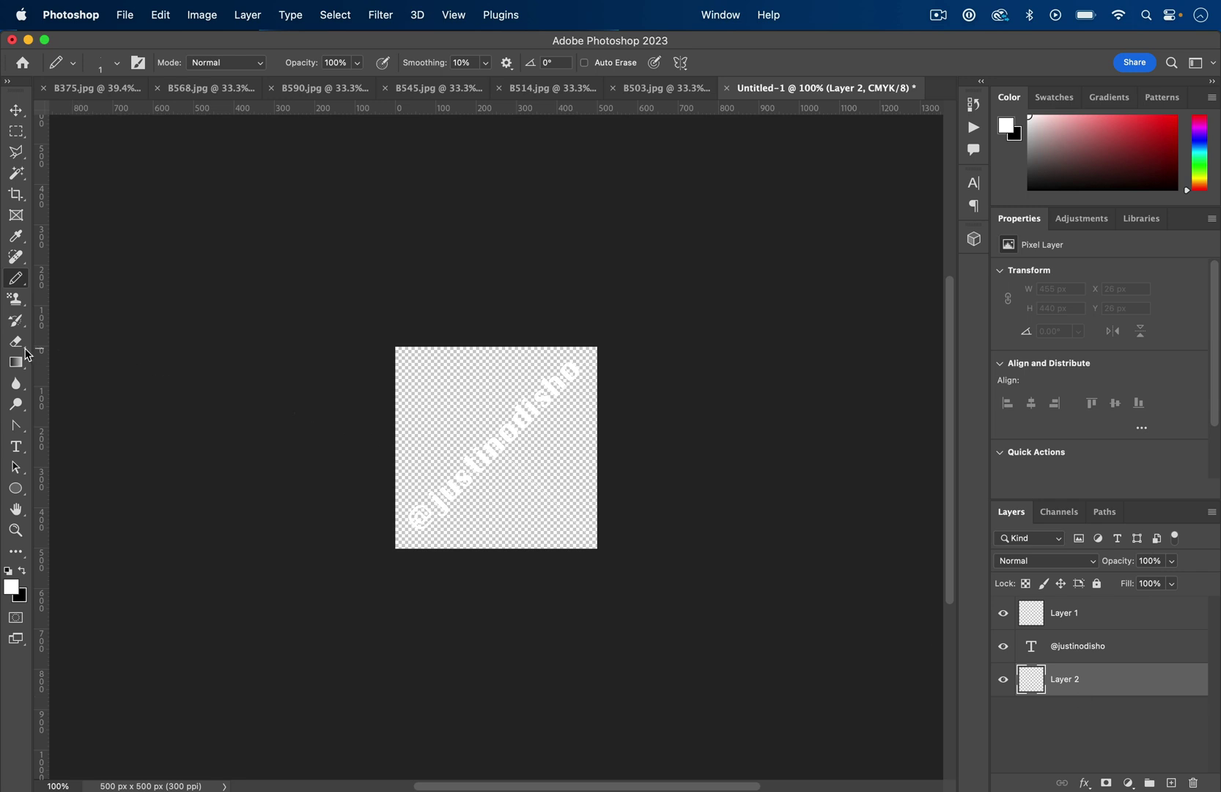
left_click(16, 362)
key("alt+BackSpace")
key("super+BackSpace")
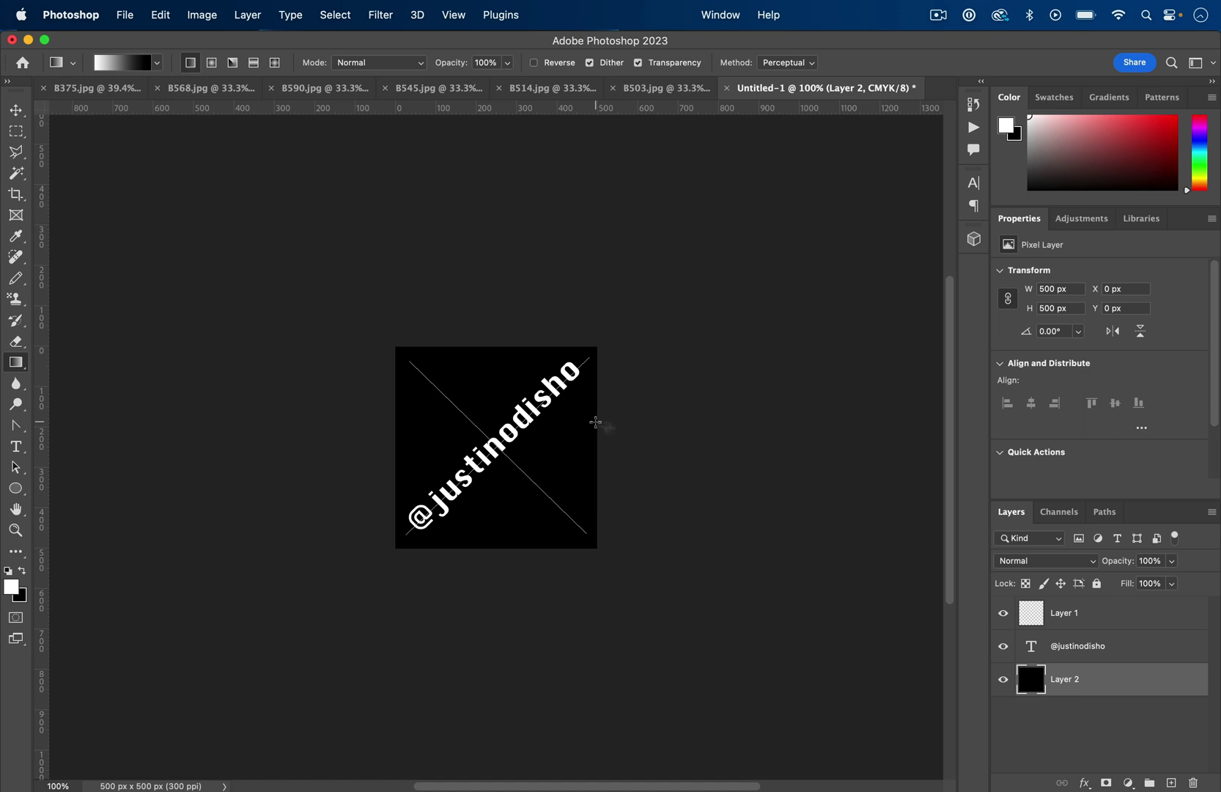
left_click(1003, 679)
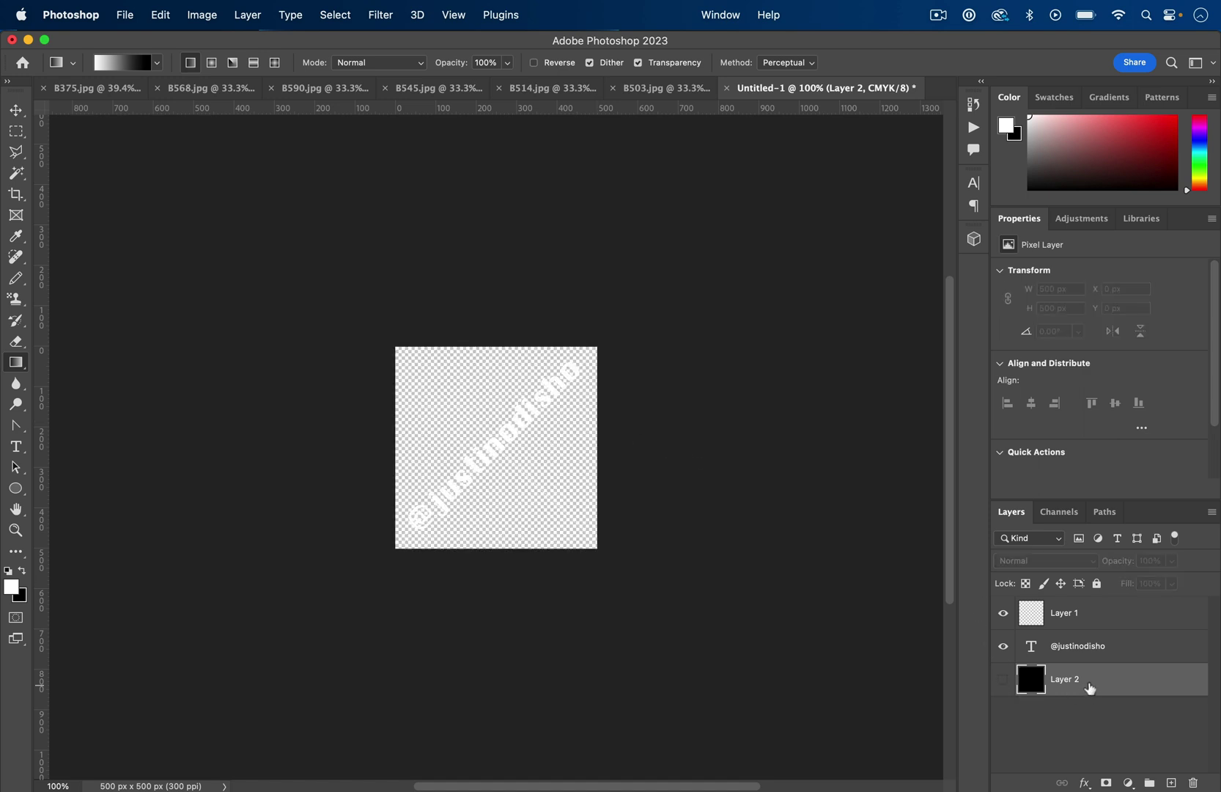
key("BackSpace")
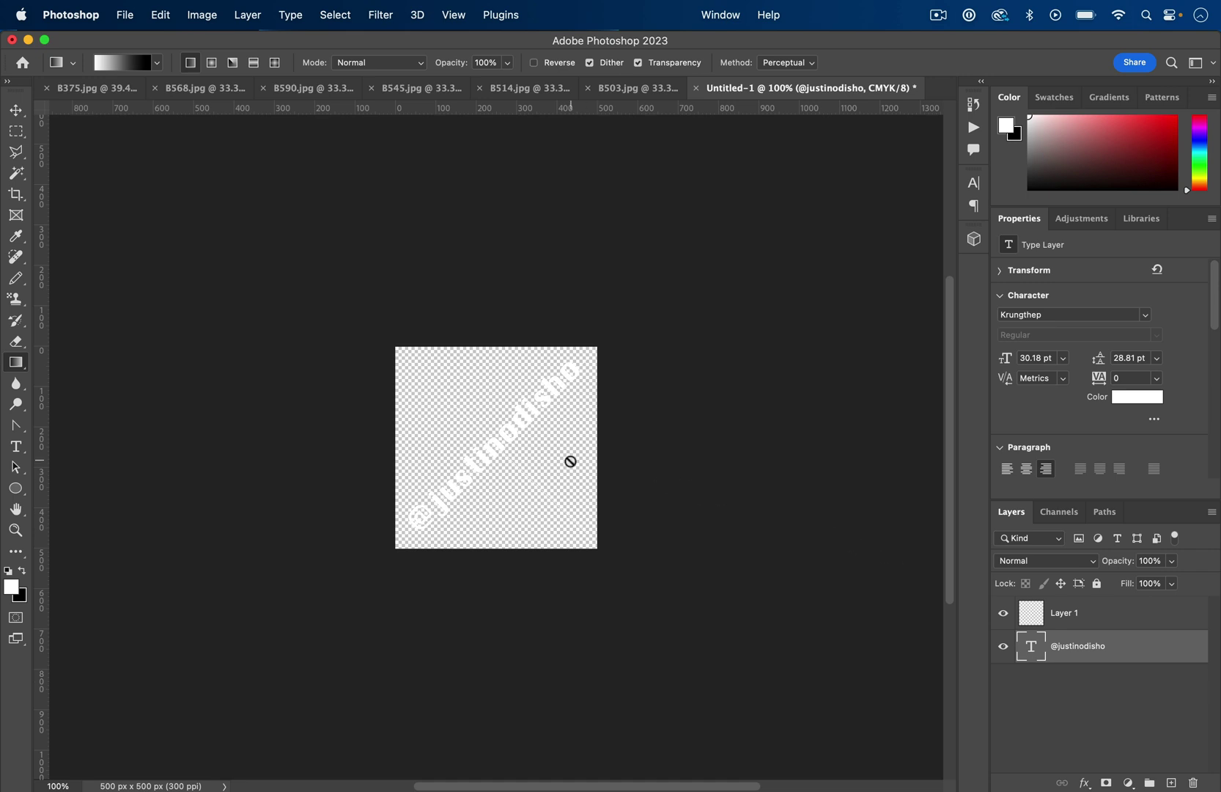
Define the tile as a pattern named 'Water' and return to B375.jpg
left_click(160, 6)
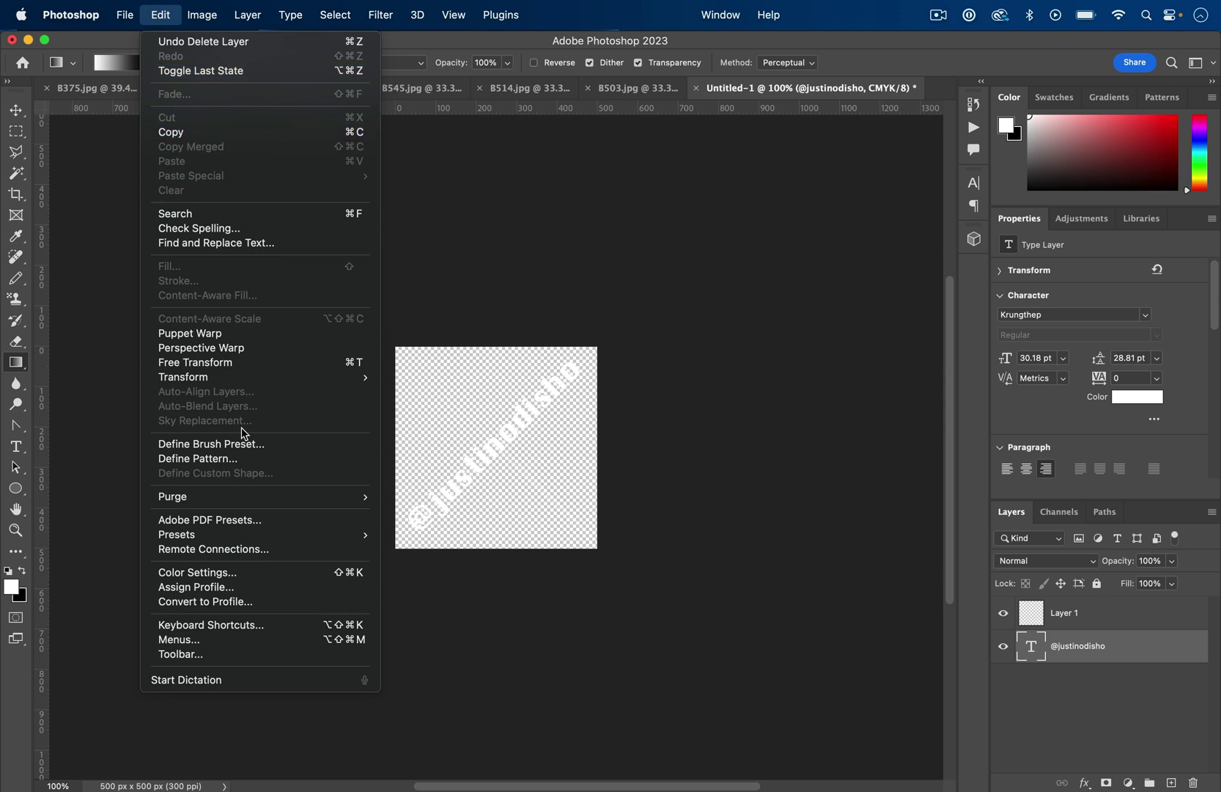
left_click(275, 461)
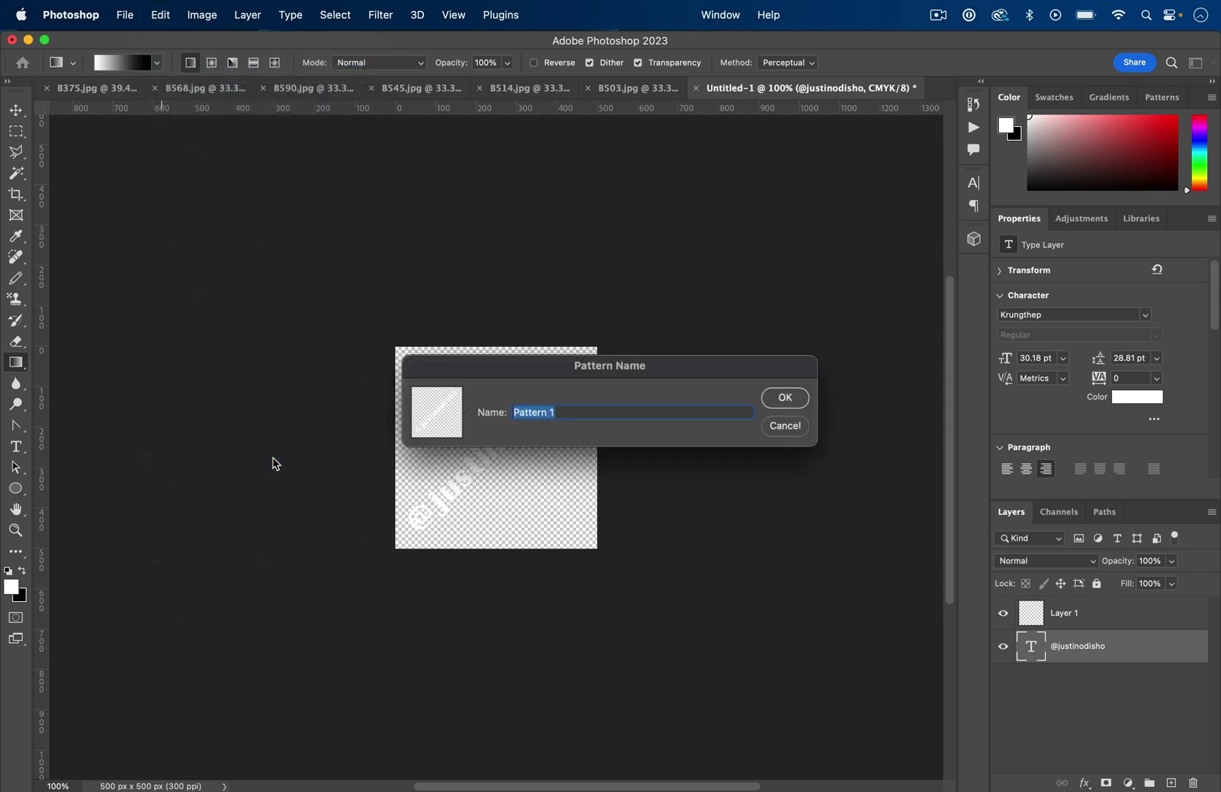
left_click(591, 412)
key("super+a")
type("Water")
key("Return")
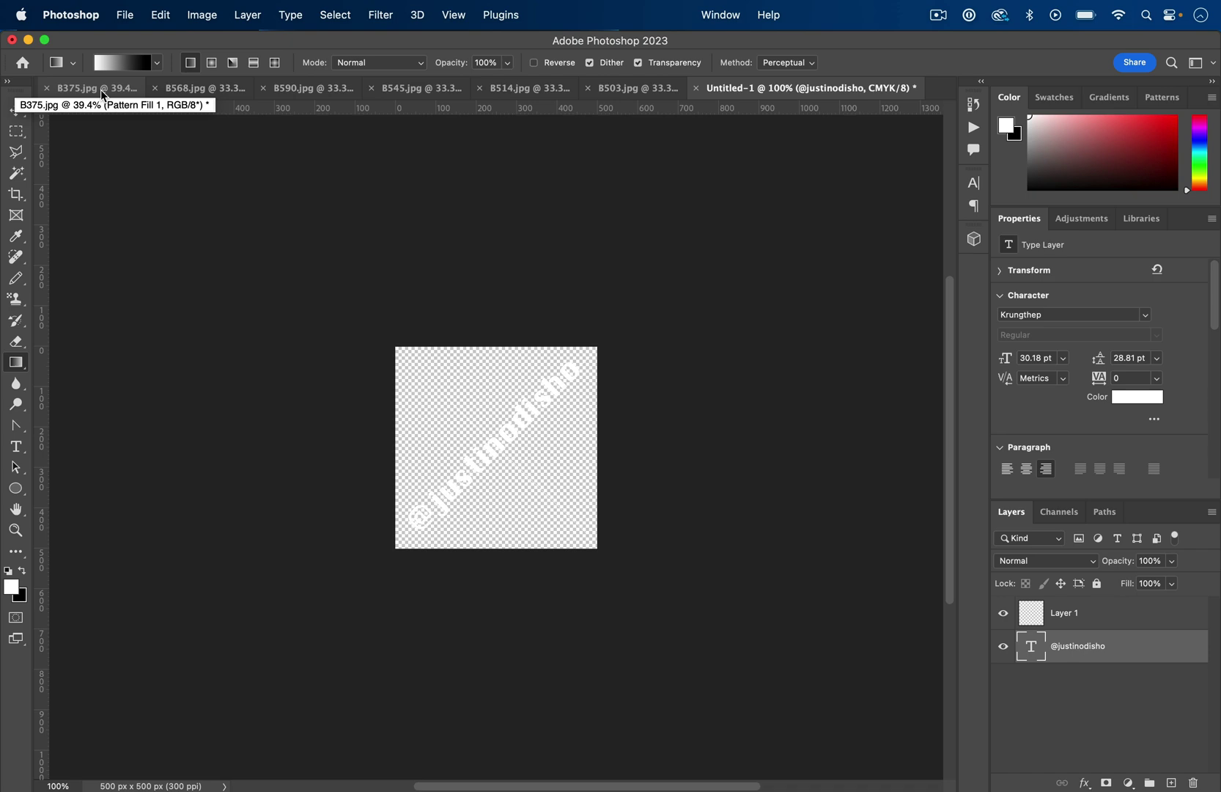
left_click(99, 89)
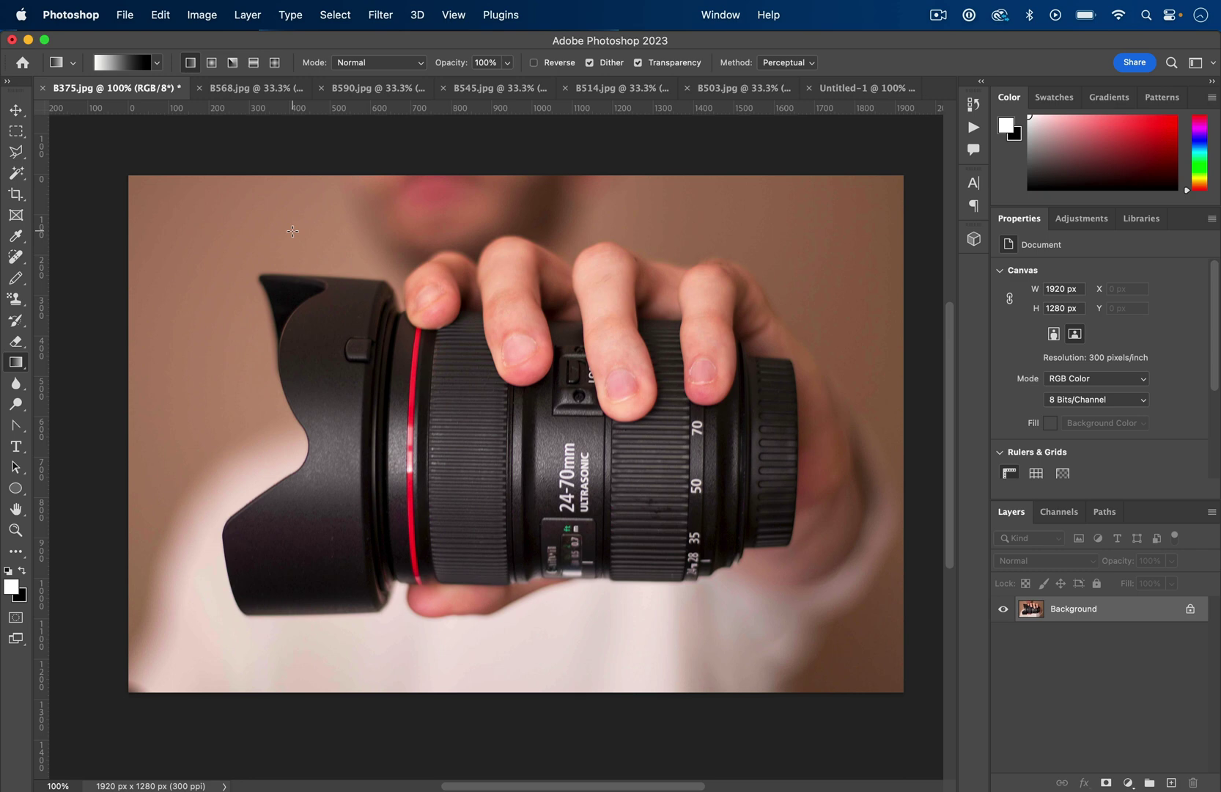
Show the Actions panel and begin recording a new action named 'Watermarking Action'
left_click(700, 15)
left_click(724, 96)
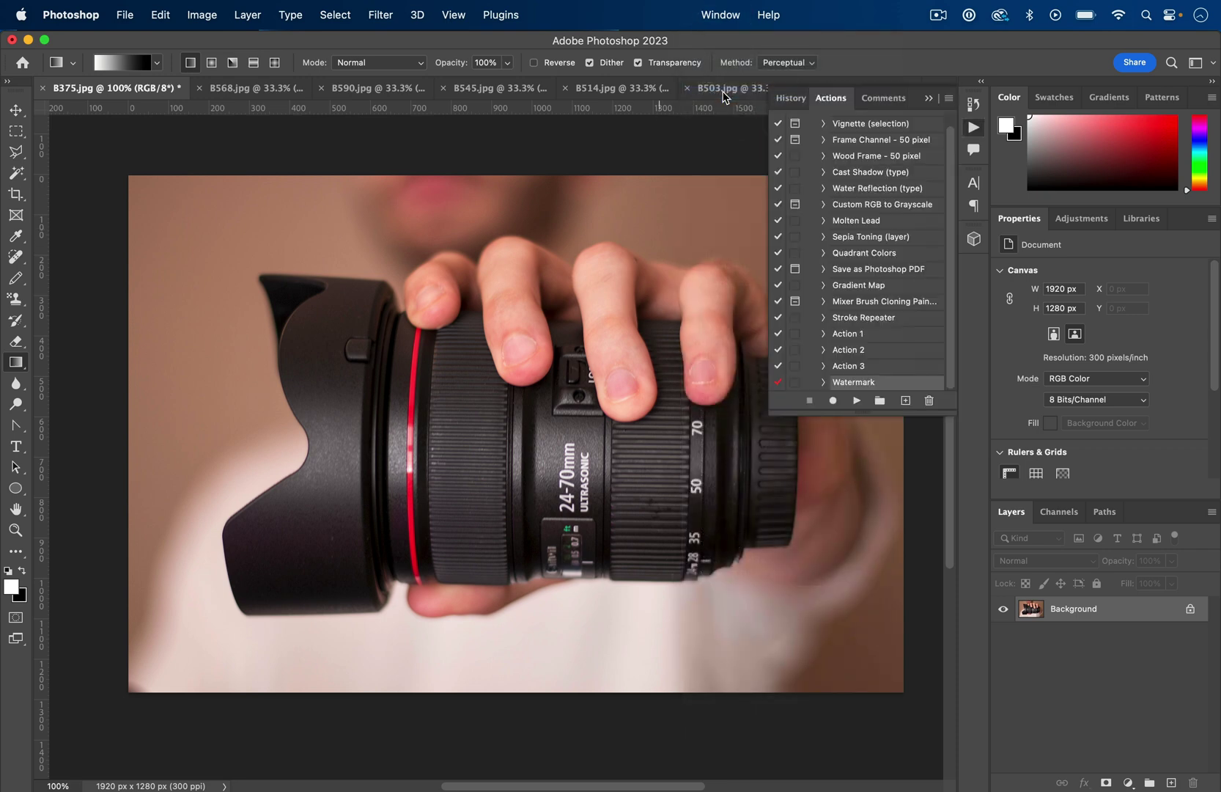
left_click(906, 401)
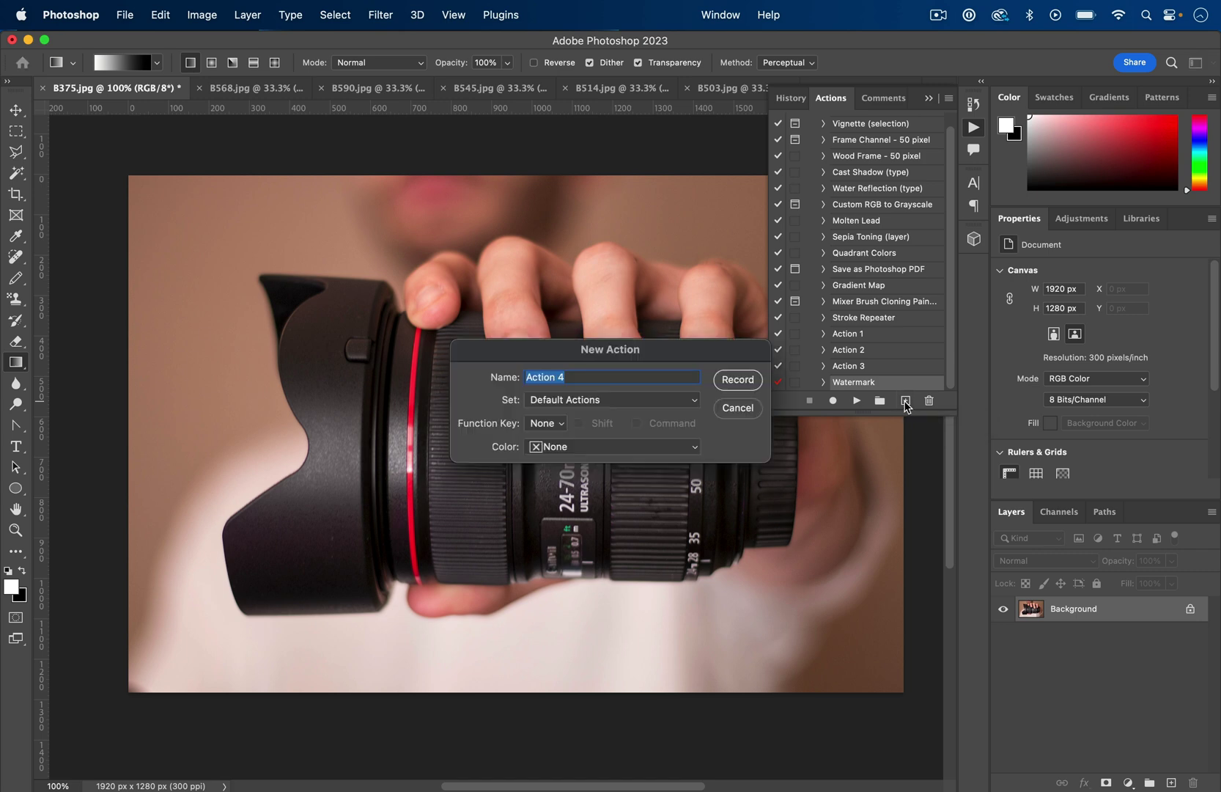
type("Watermarking AC")
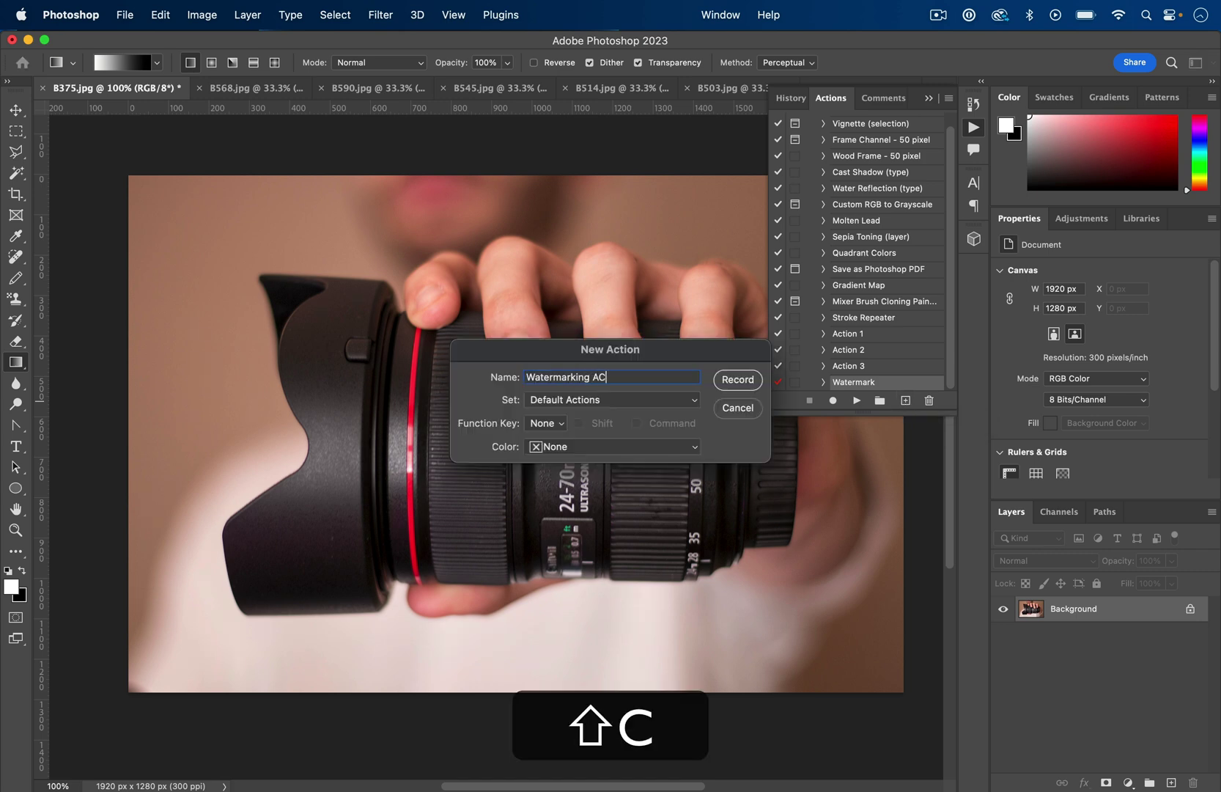
key("BackSpace")
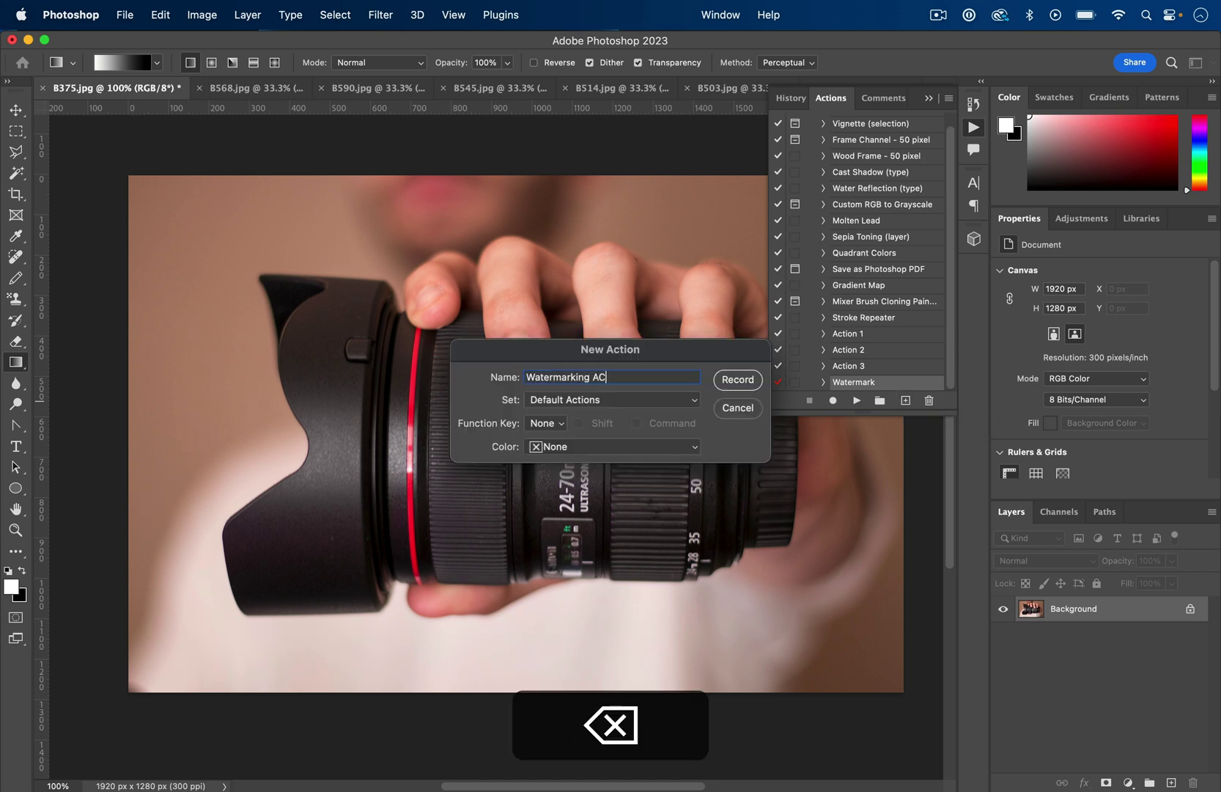
type("ction")
left_click(730, 379)
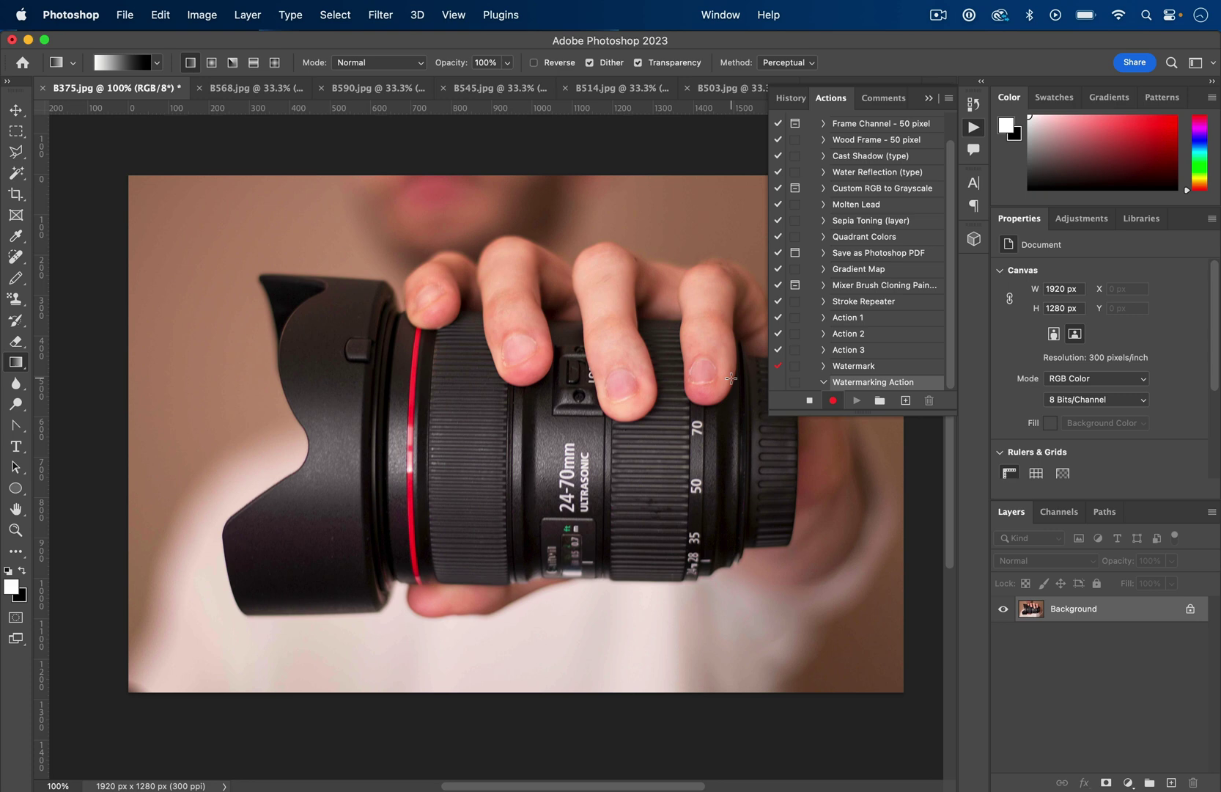
Add a new Pattern fill layer with its opacity set to 15%
left_click(268, 11)
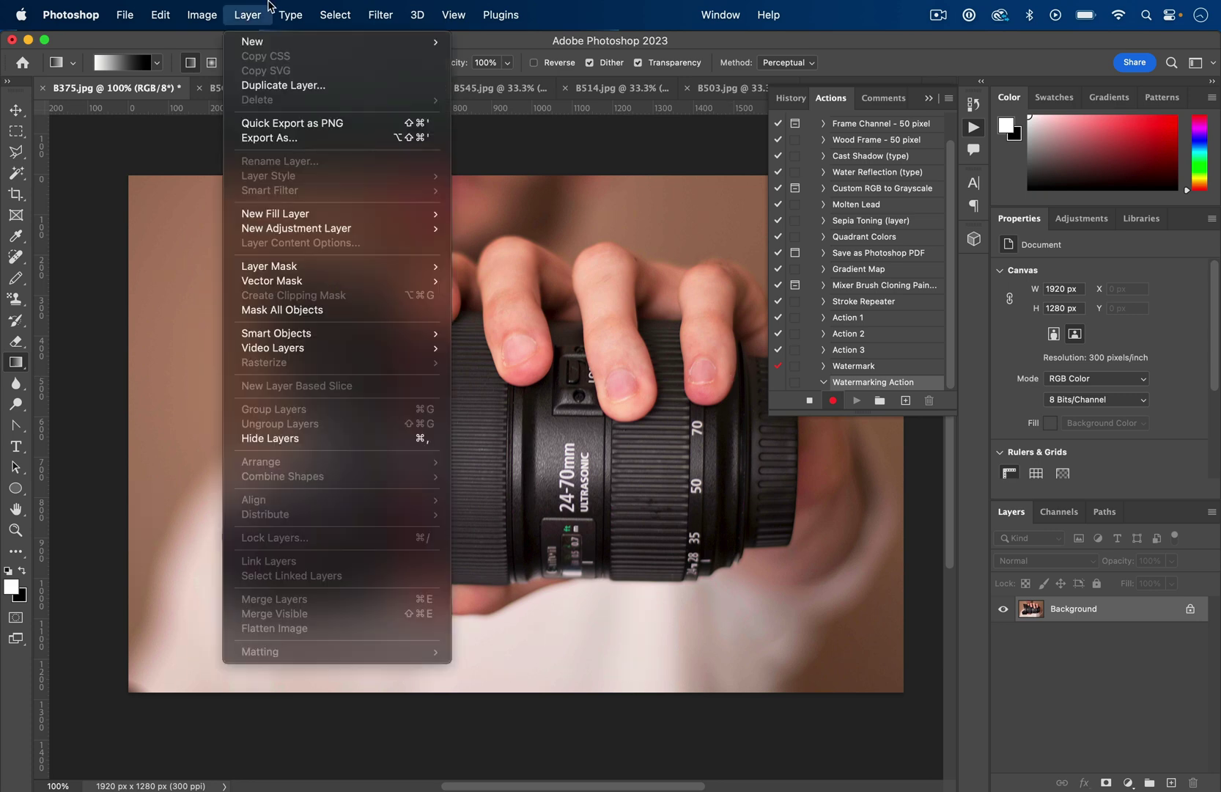
mouse_move(276, 213)
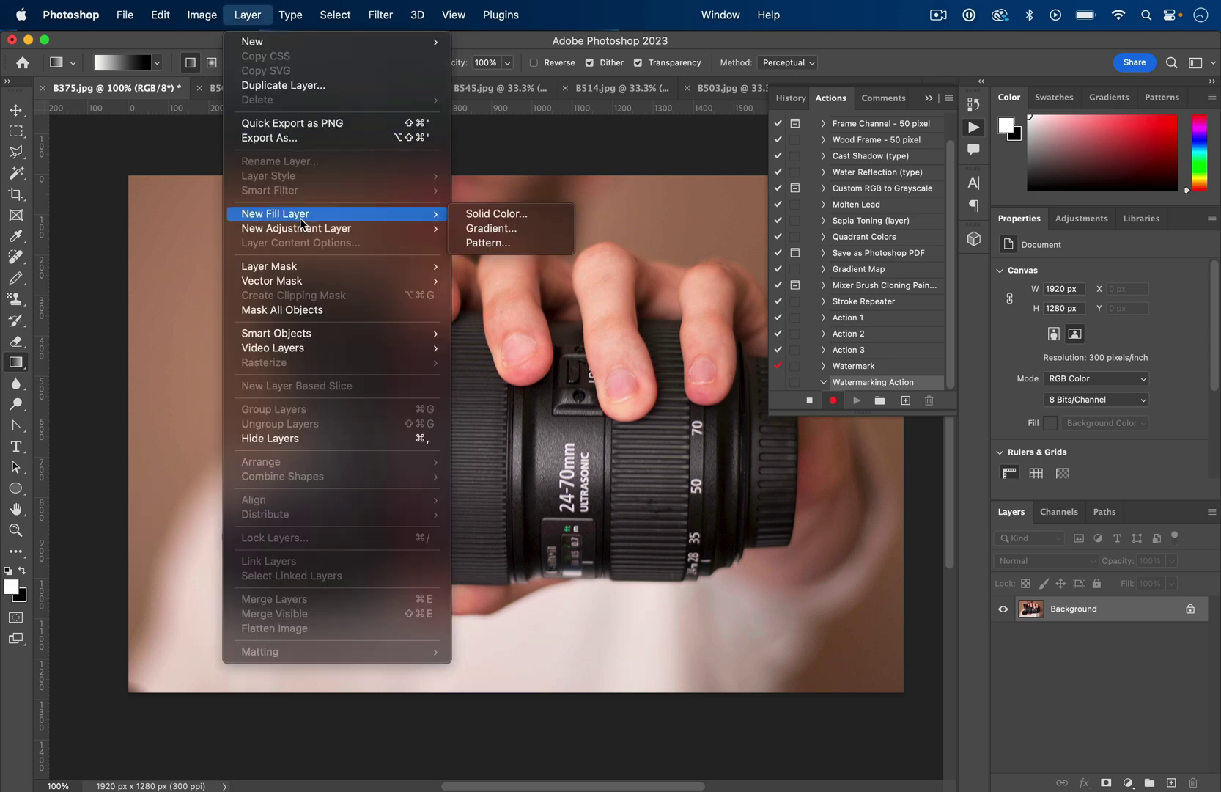
left_click(512, 242)
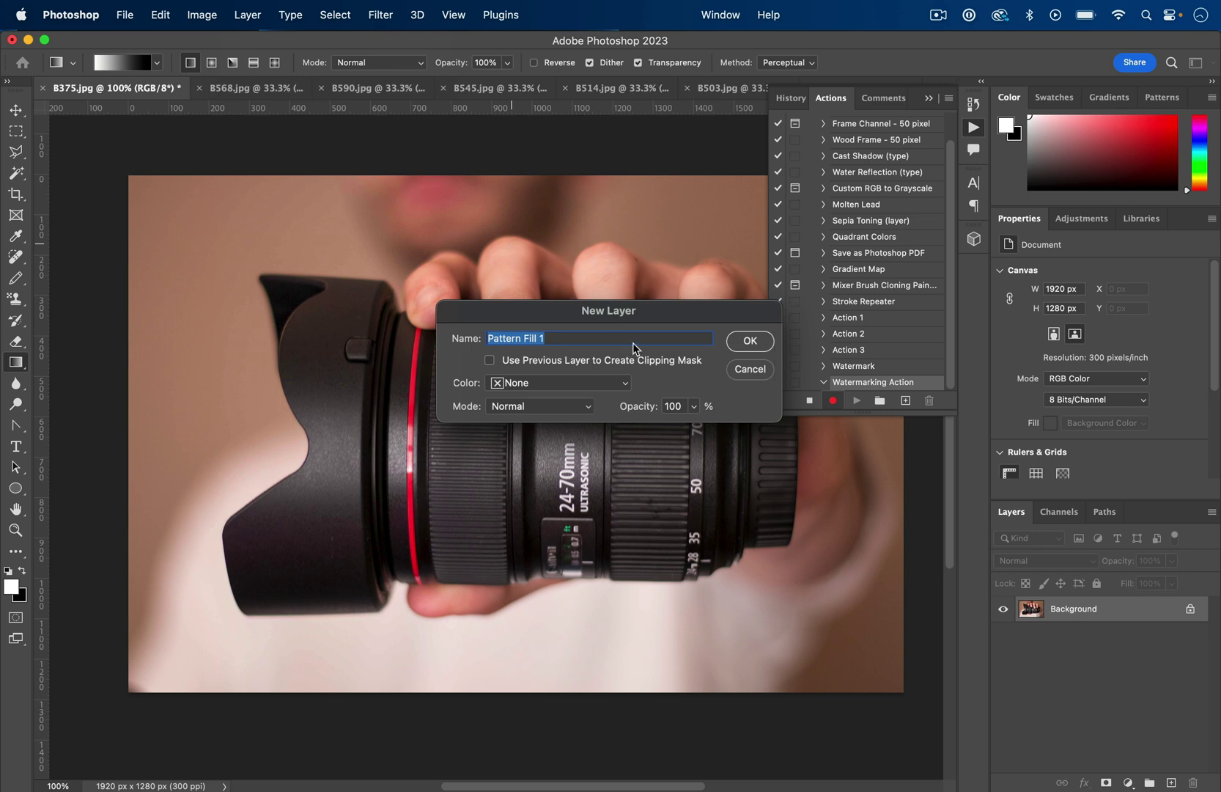
double_click(676, 406)
type("15")
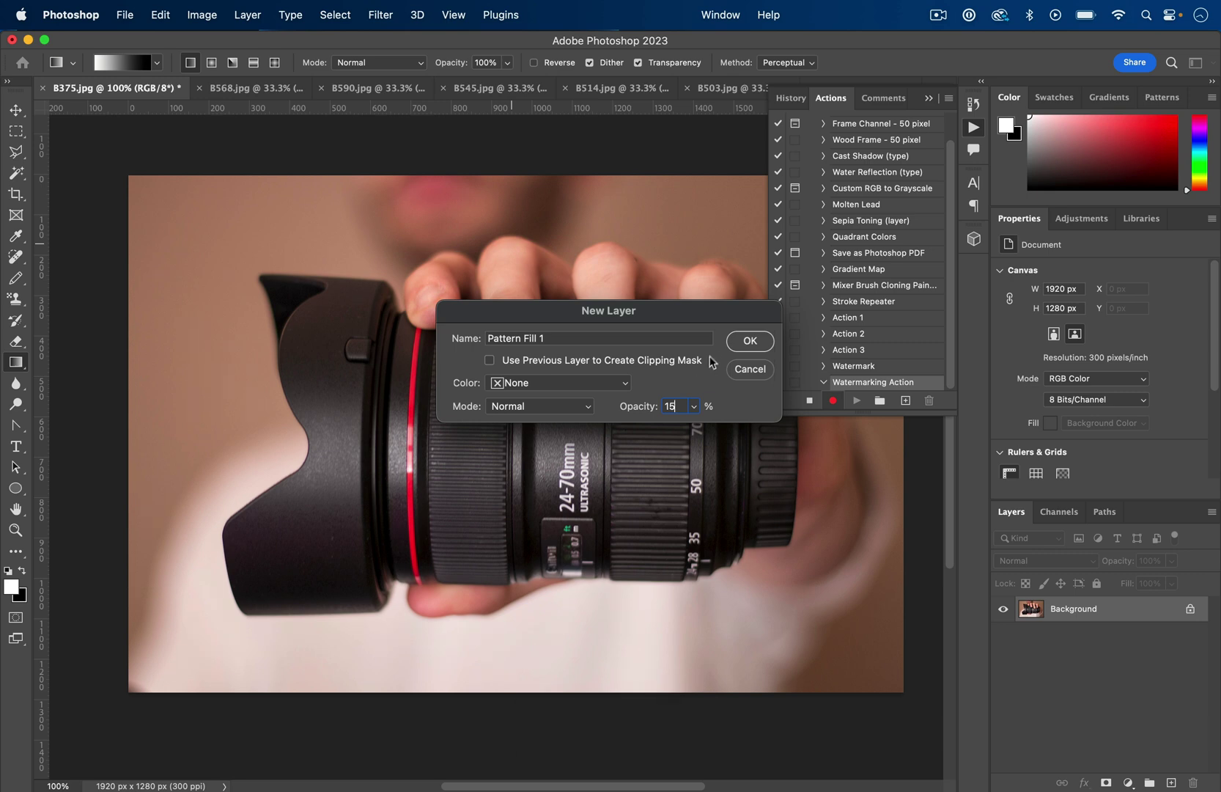
left_click(752, 341)
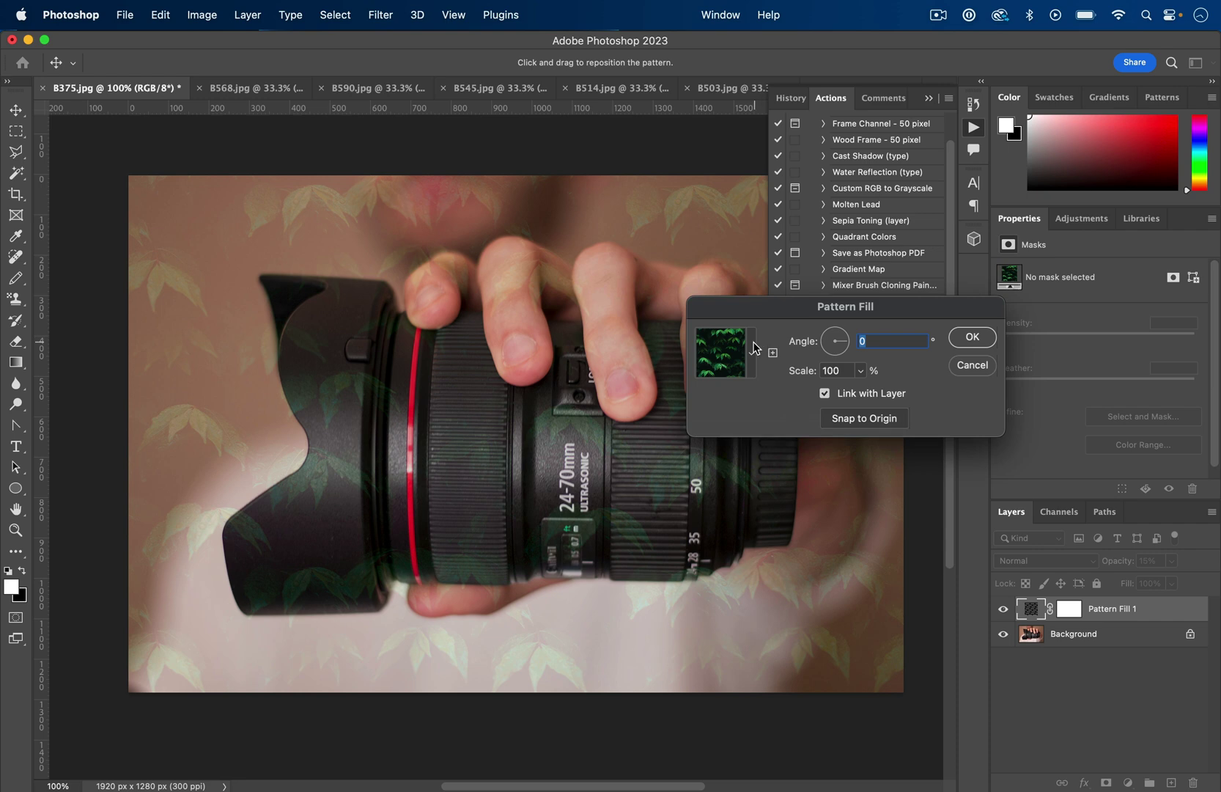
Pick the watermark text pattern in the Pattern Fill dialog
left_click(755, 344)
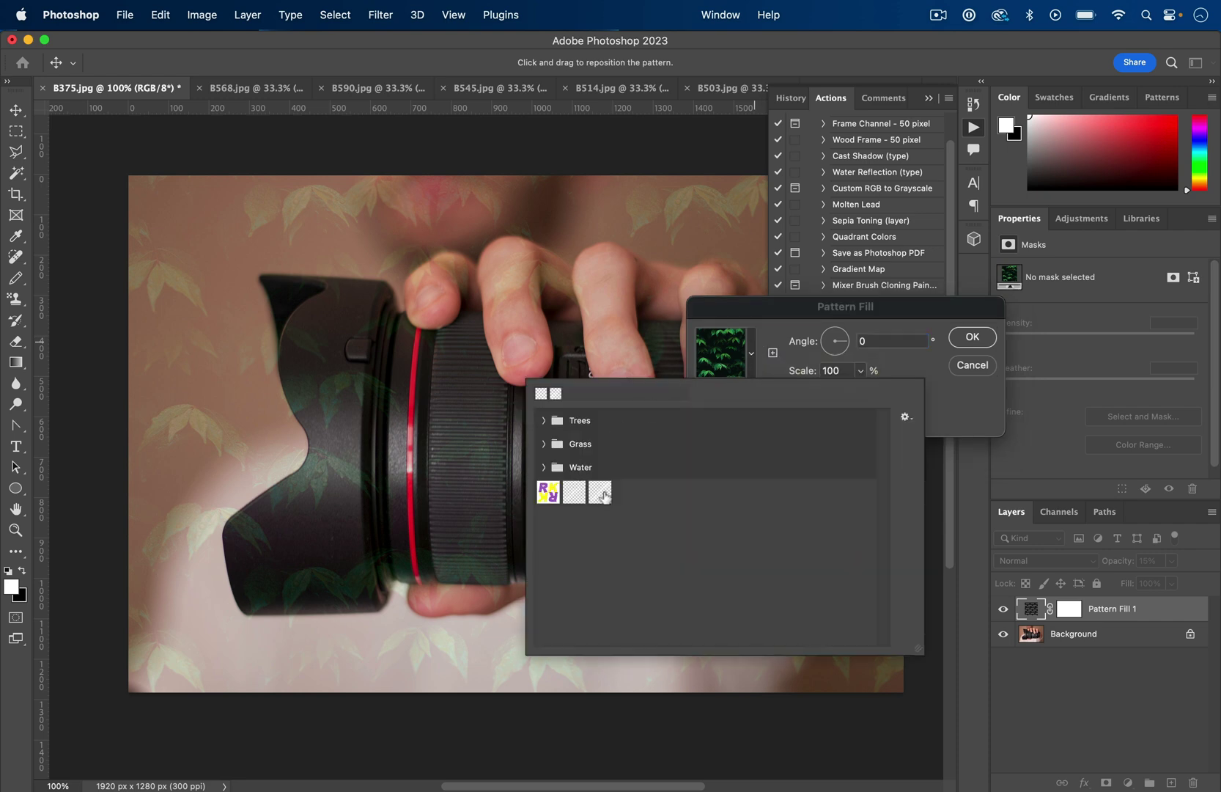
left_click(602, 494)
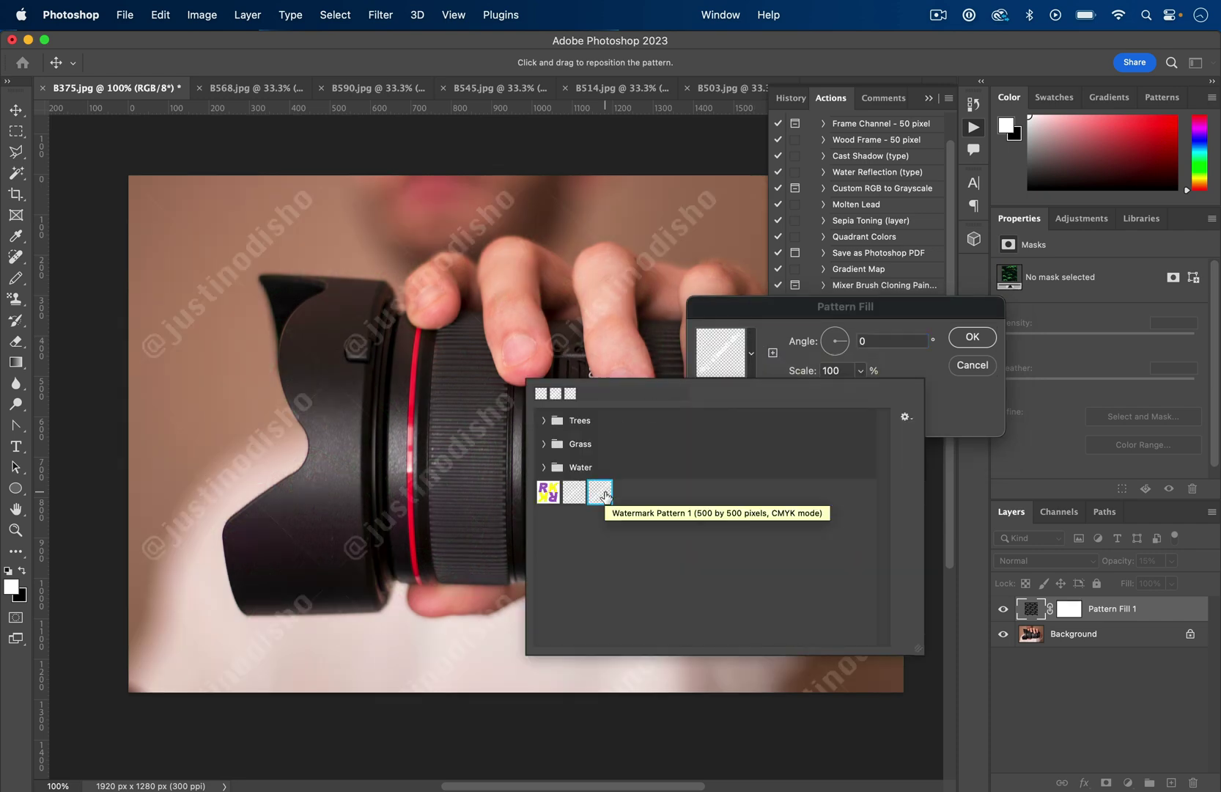
left_click(753, 353)
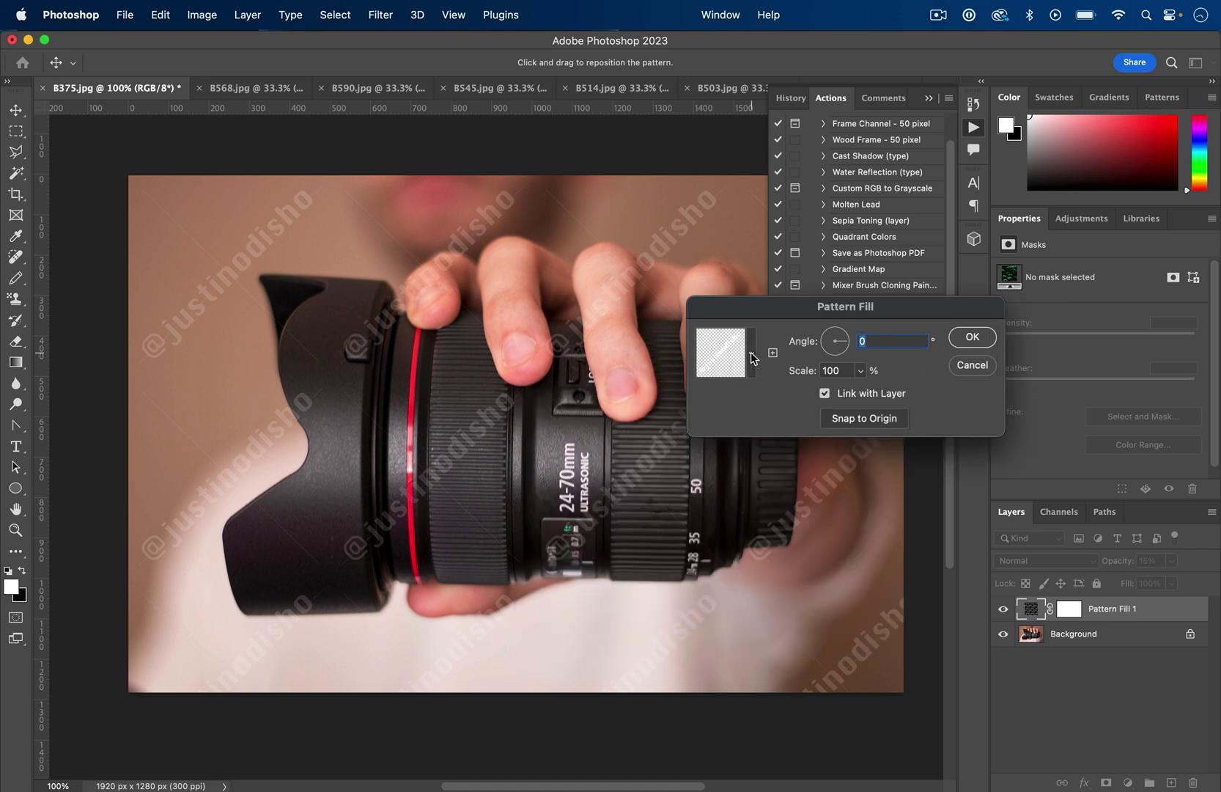
Keep the pattern scale at 100% and angle at 0, and confirm the fill
left_click(860, 370)
mouse_move(867, 395)
left_mouse_down()
mouse_move(885, 394)
mouse_move(855, 395)
left_mouse_up()
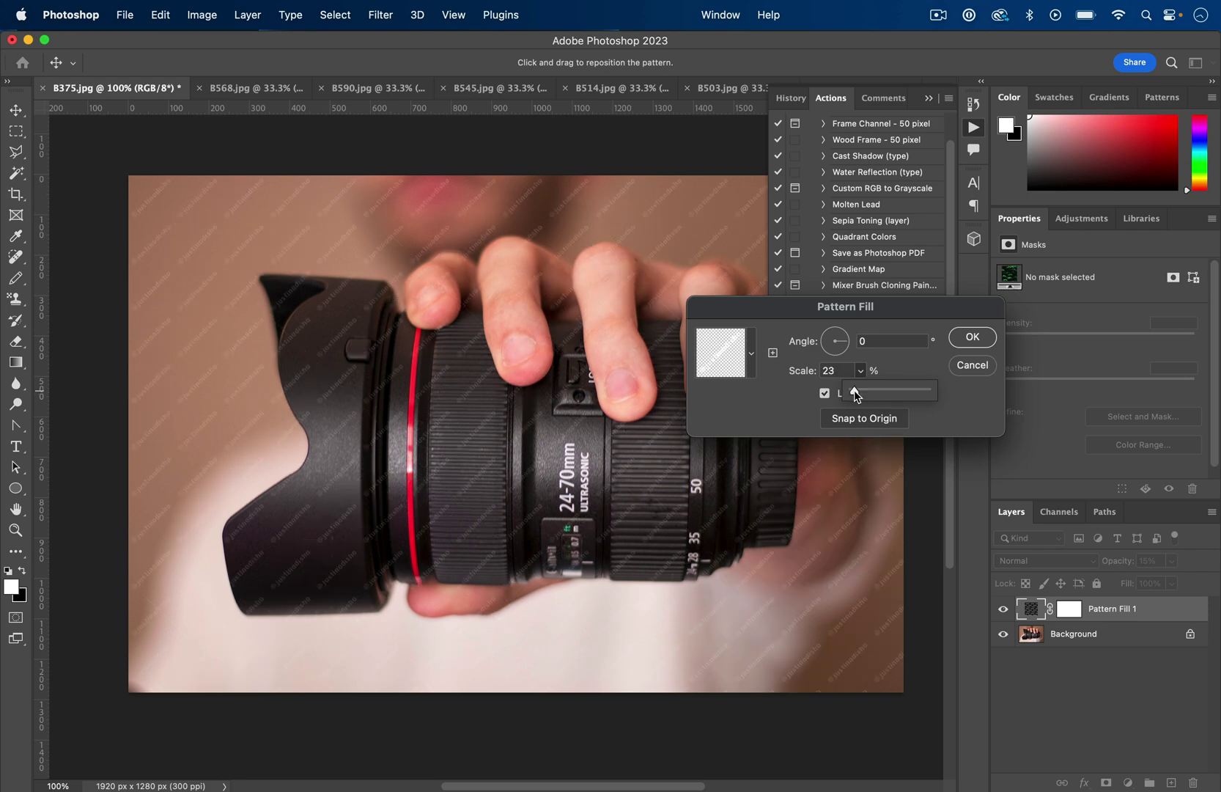
mouse_move(862, 394)
left_mouse_down()
mouse_move(878, 395)
mouse_move(862, 395)
left_mouse_up()
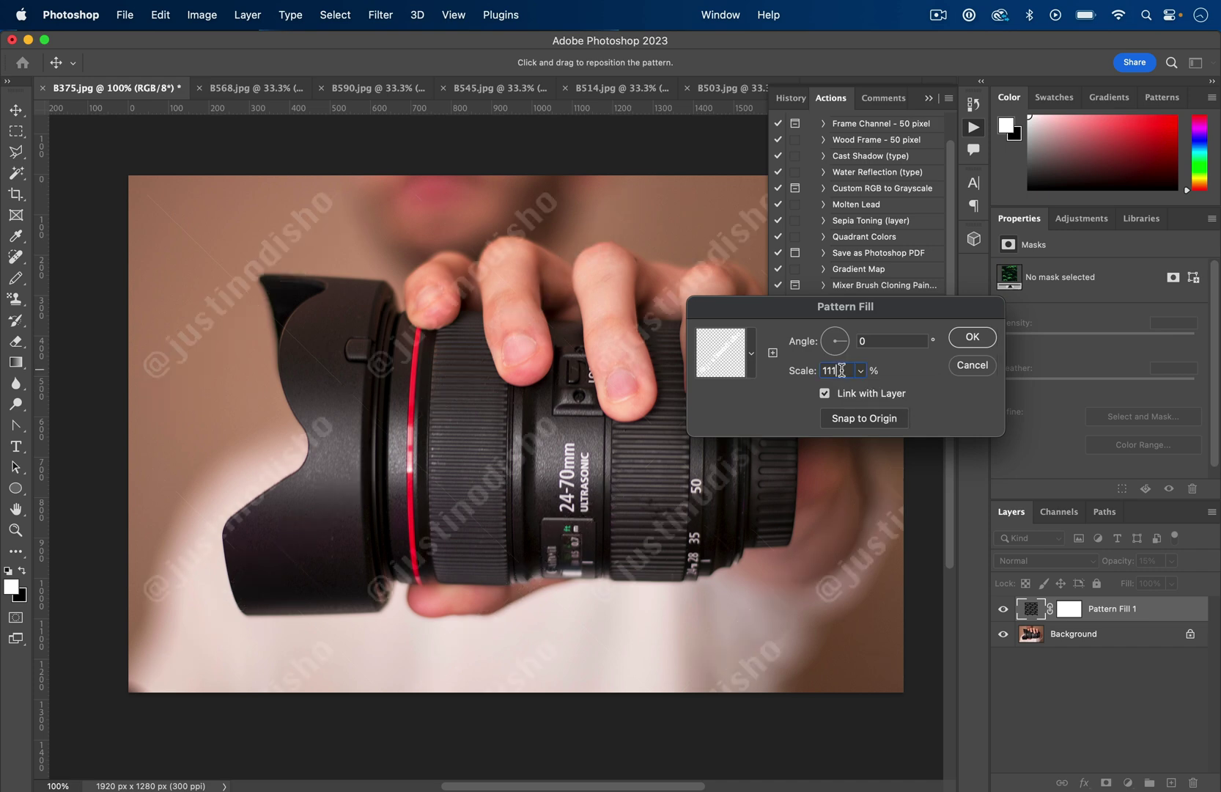
type("100")
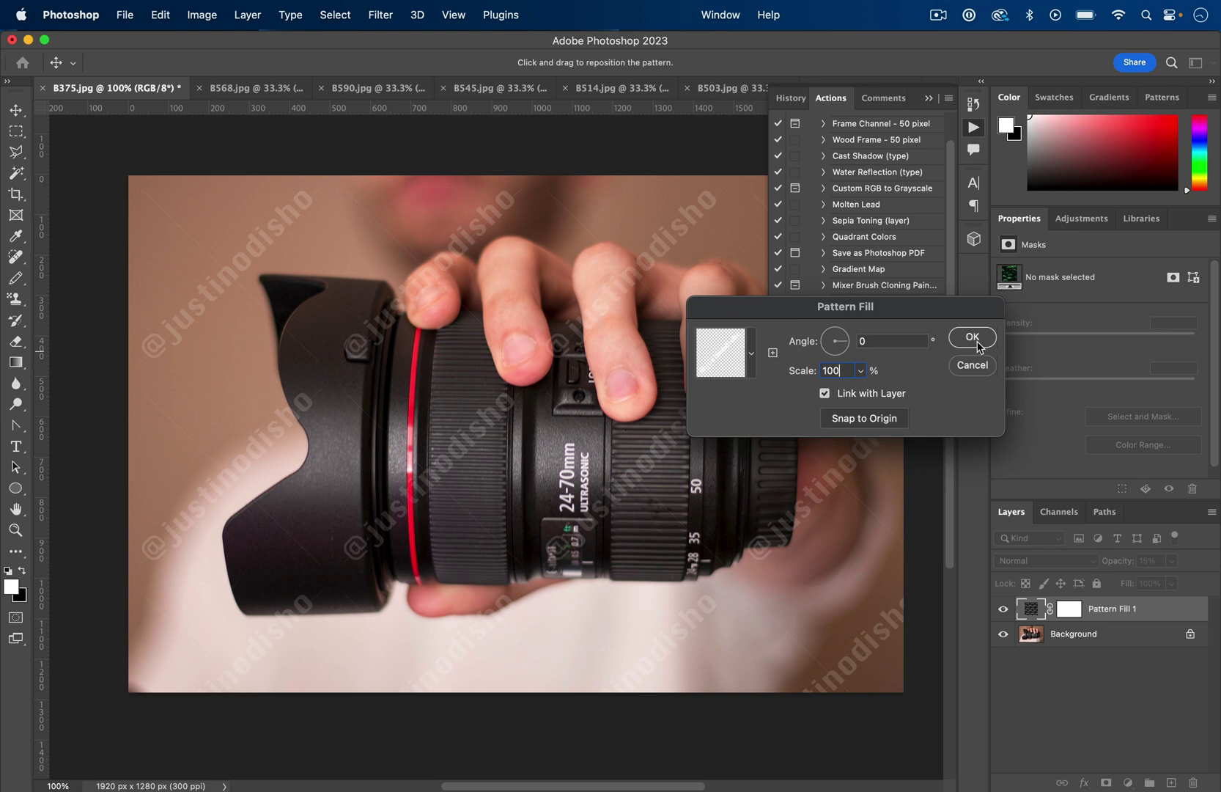
left_click(838, 348)
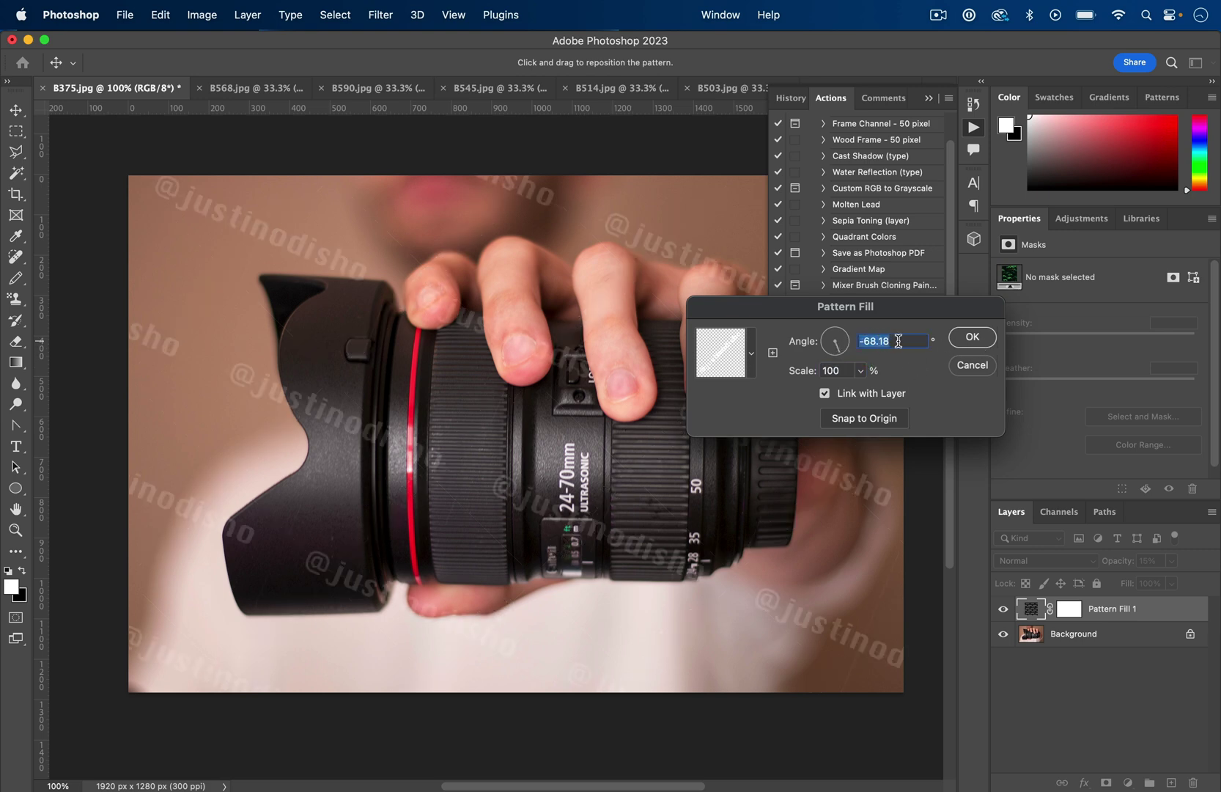
type("1800")
key("BackSpace")
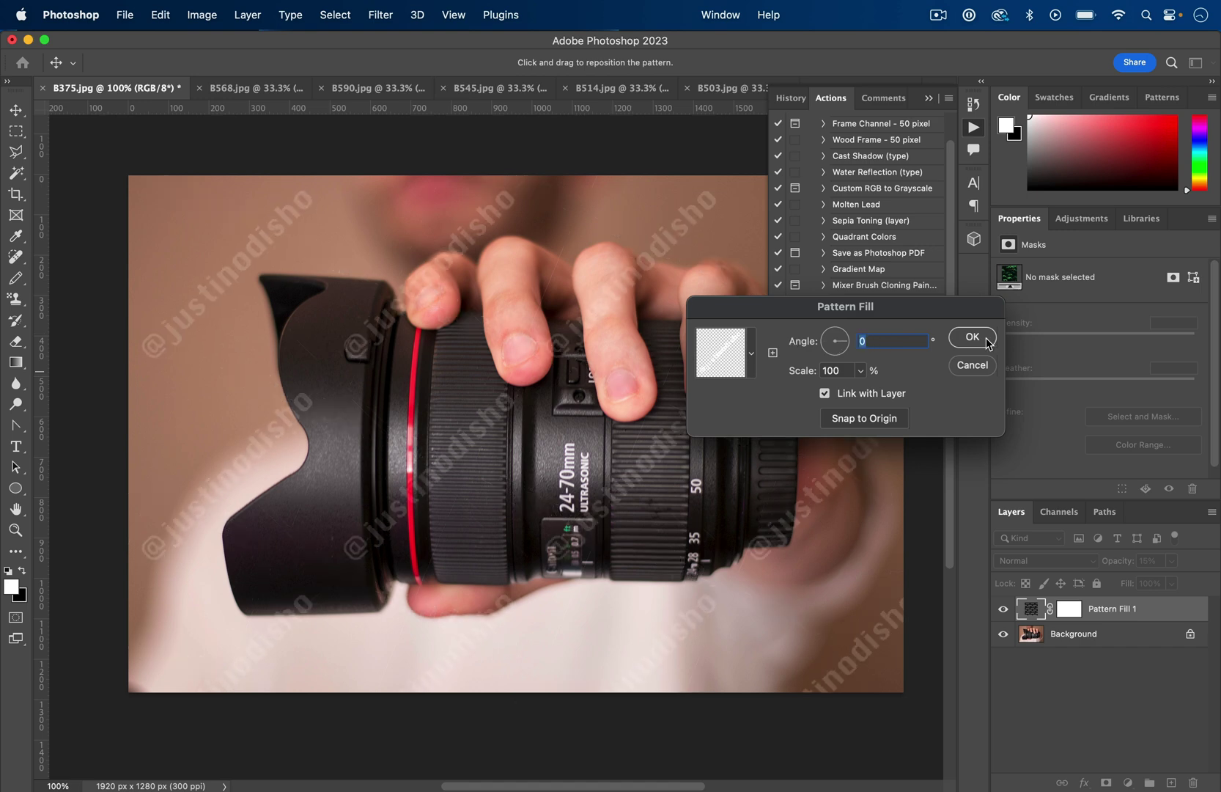
left_click(981, 337)
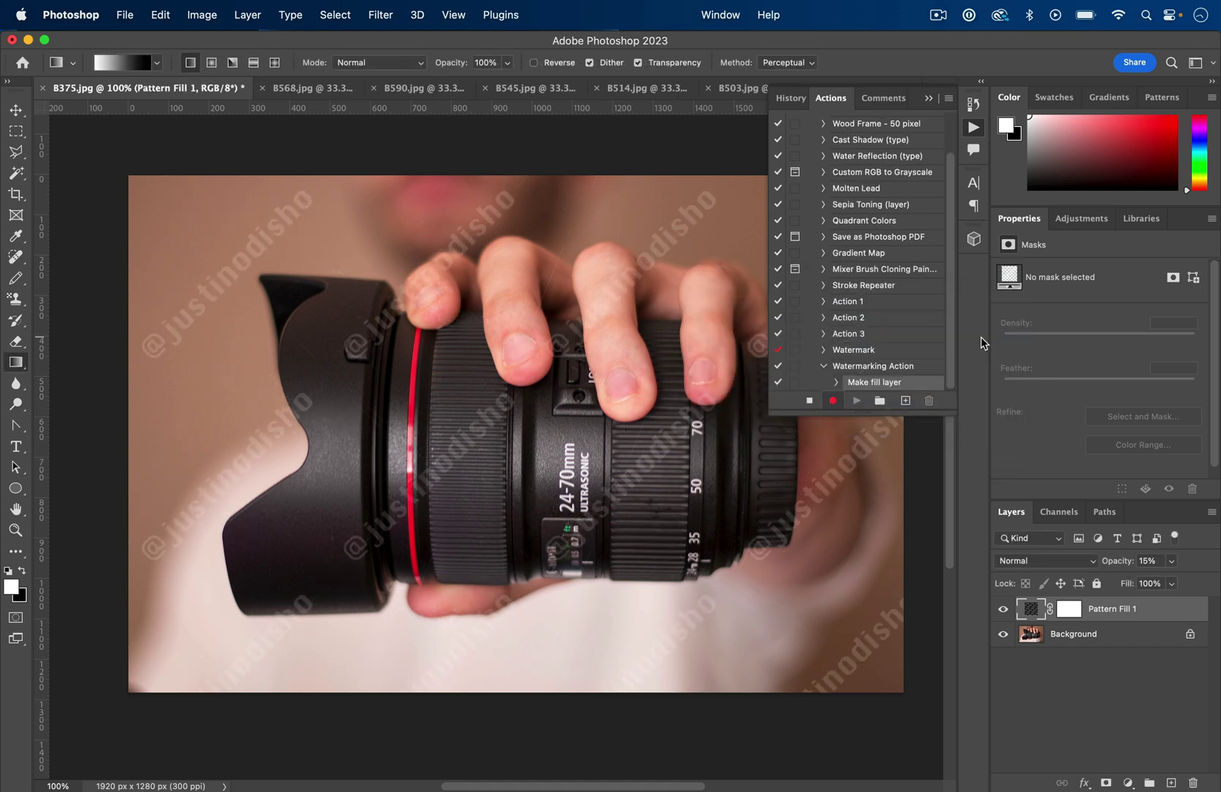
Stop recording, then play Watermarking Action on the B568.jpg street photo
left_click(810, 402)
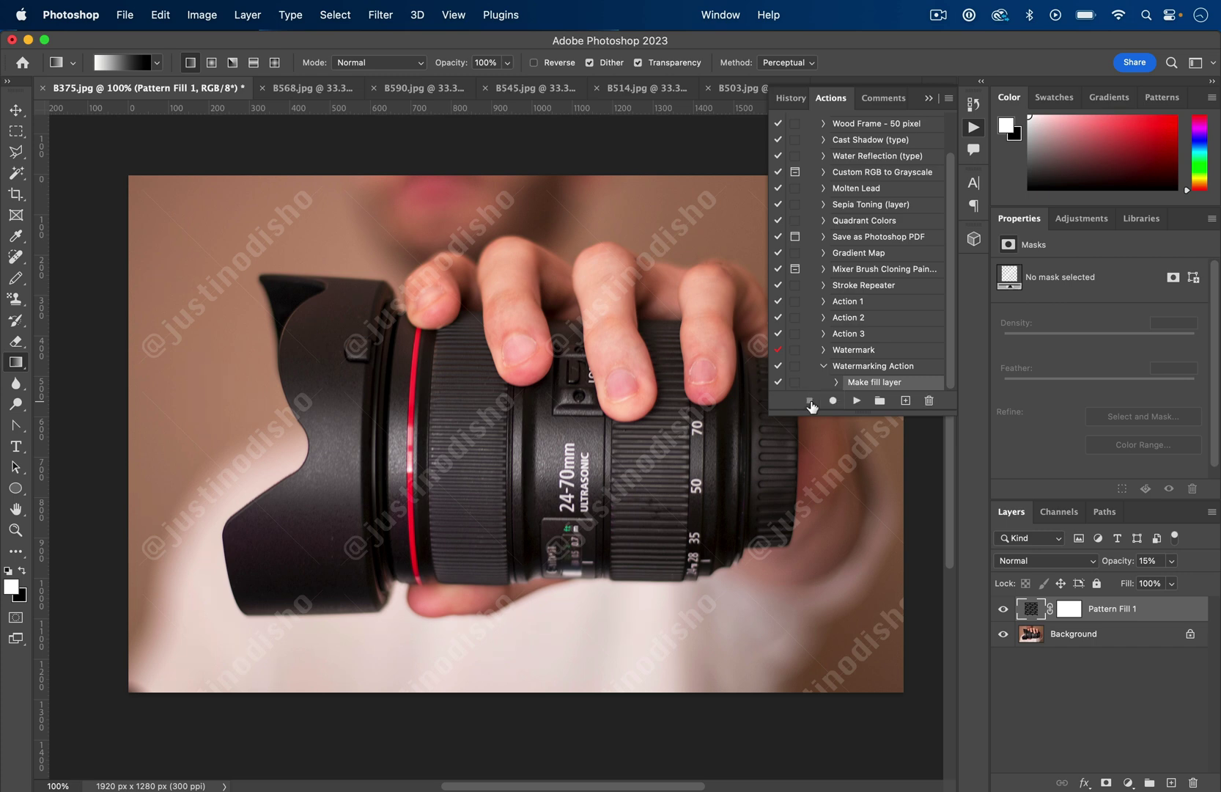
left_click(319, 91)
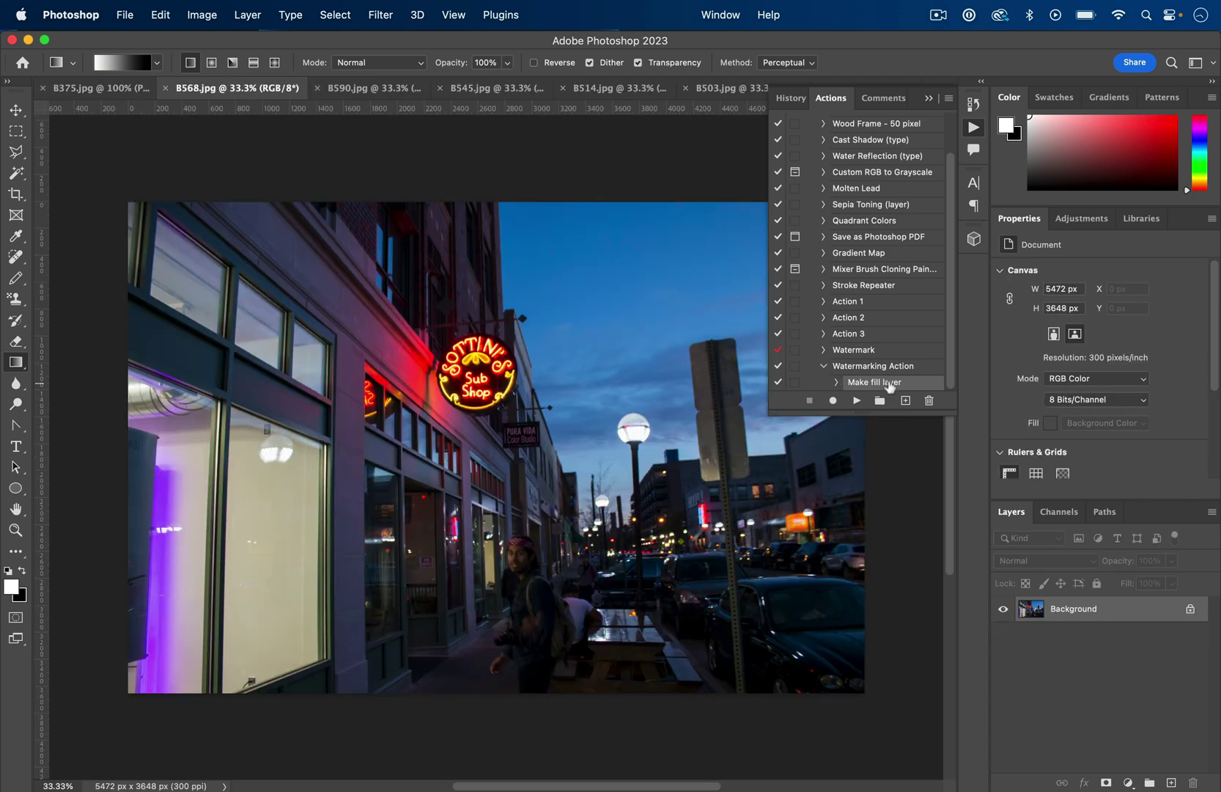
left_click(723, 8)
left_click(726, 6)
left_click(904, 367)
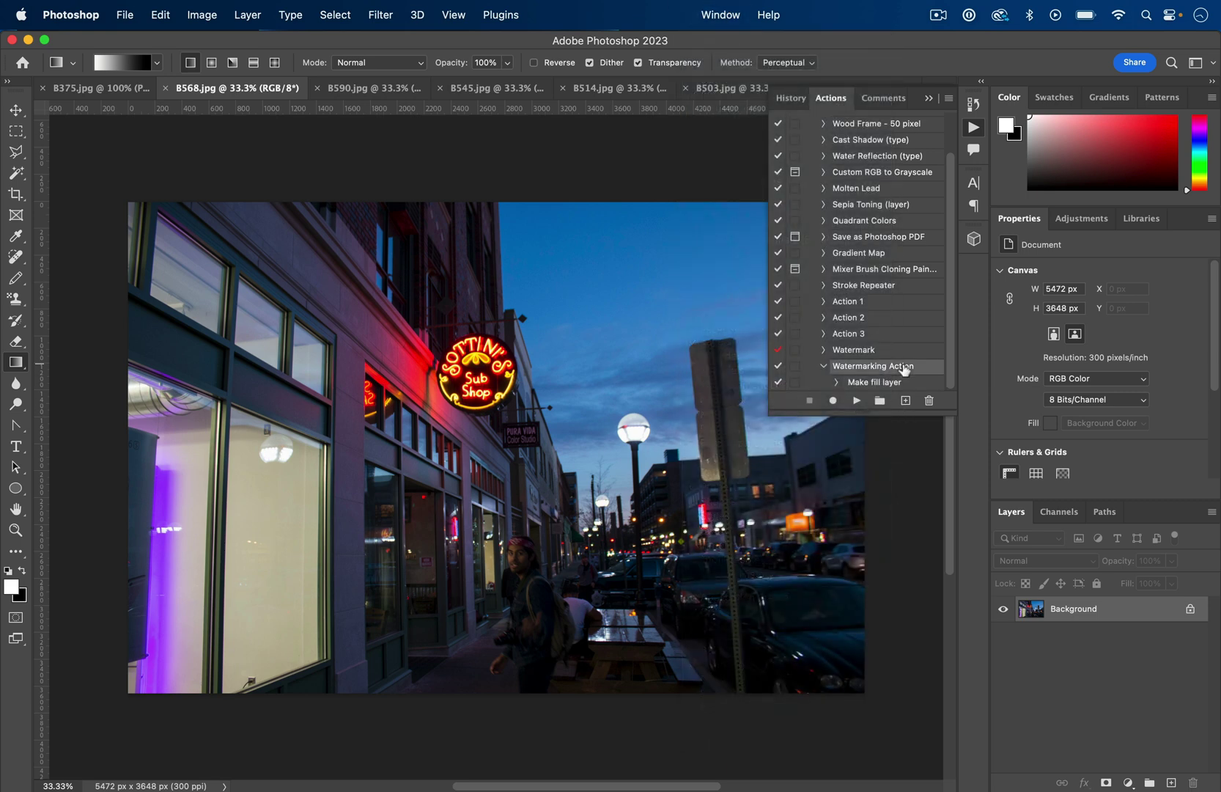
left_click(857, 401)
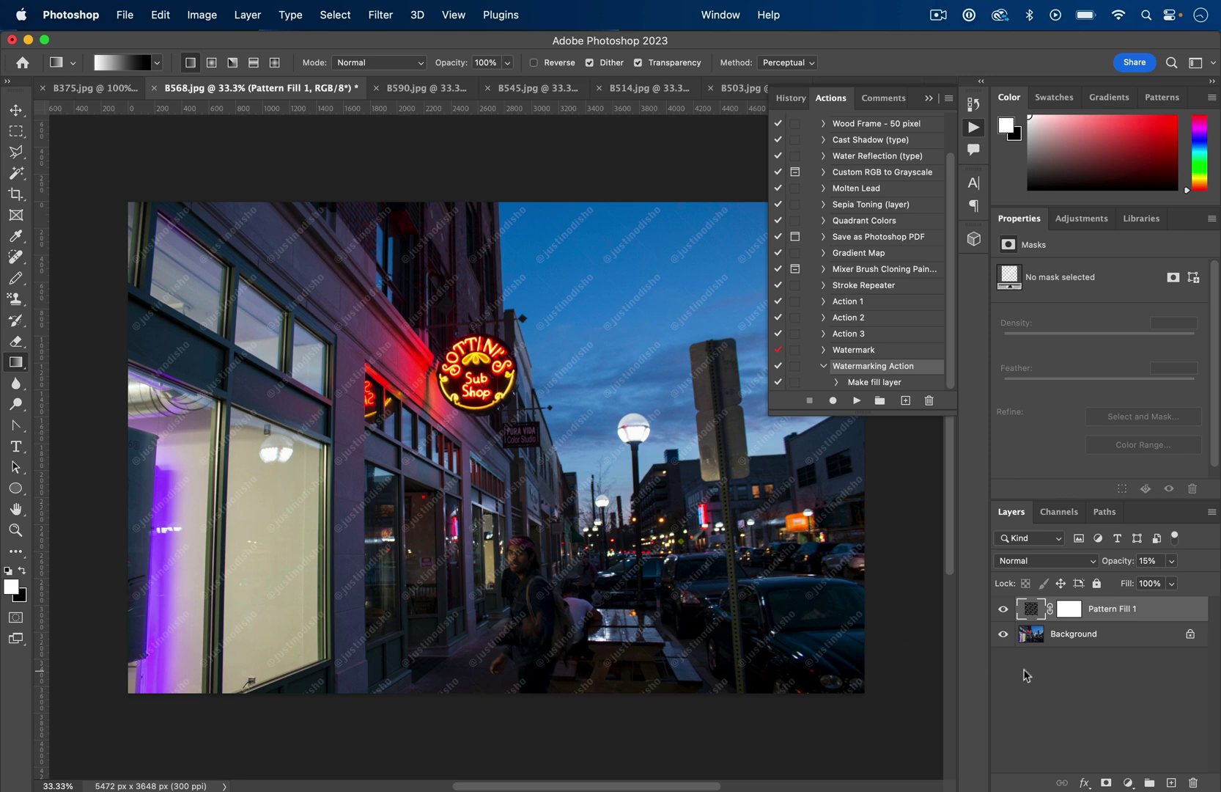
Raise the Pattern Fill 1 scale to 232%, then switch to B590.jpg and B545.jpg
double_click(1032, 612)
left_click(860, 370)
left_click_drag(868, 393, 883, 397)
left_click(870, 391)
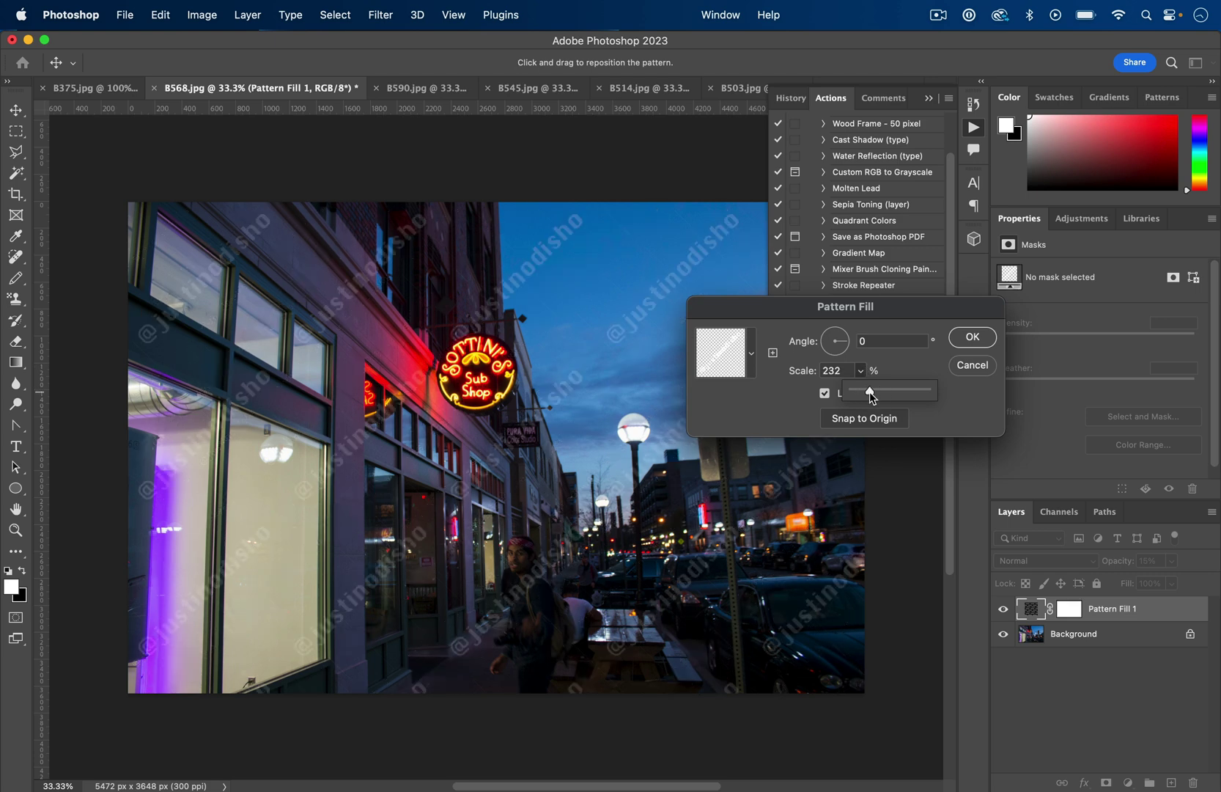
left_click(981, 343)
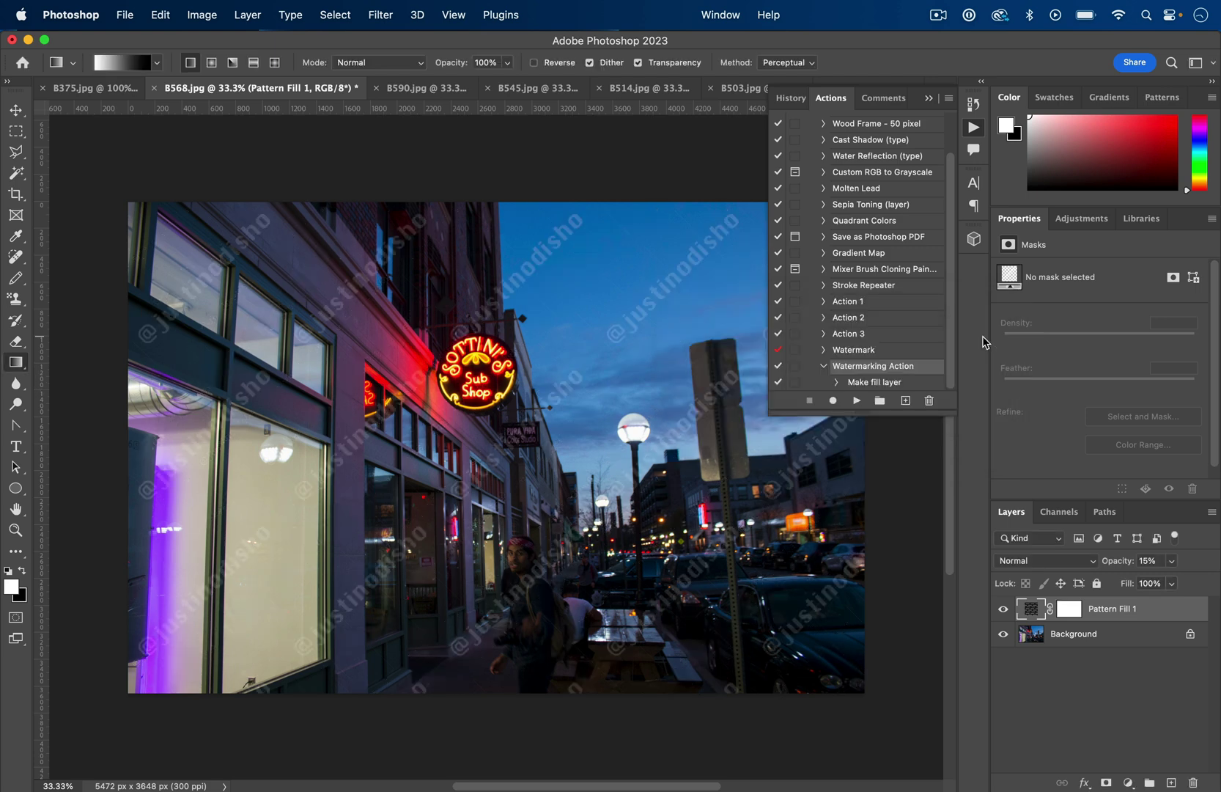
left_click(435, 91)
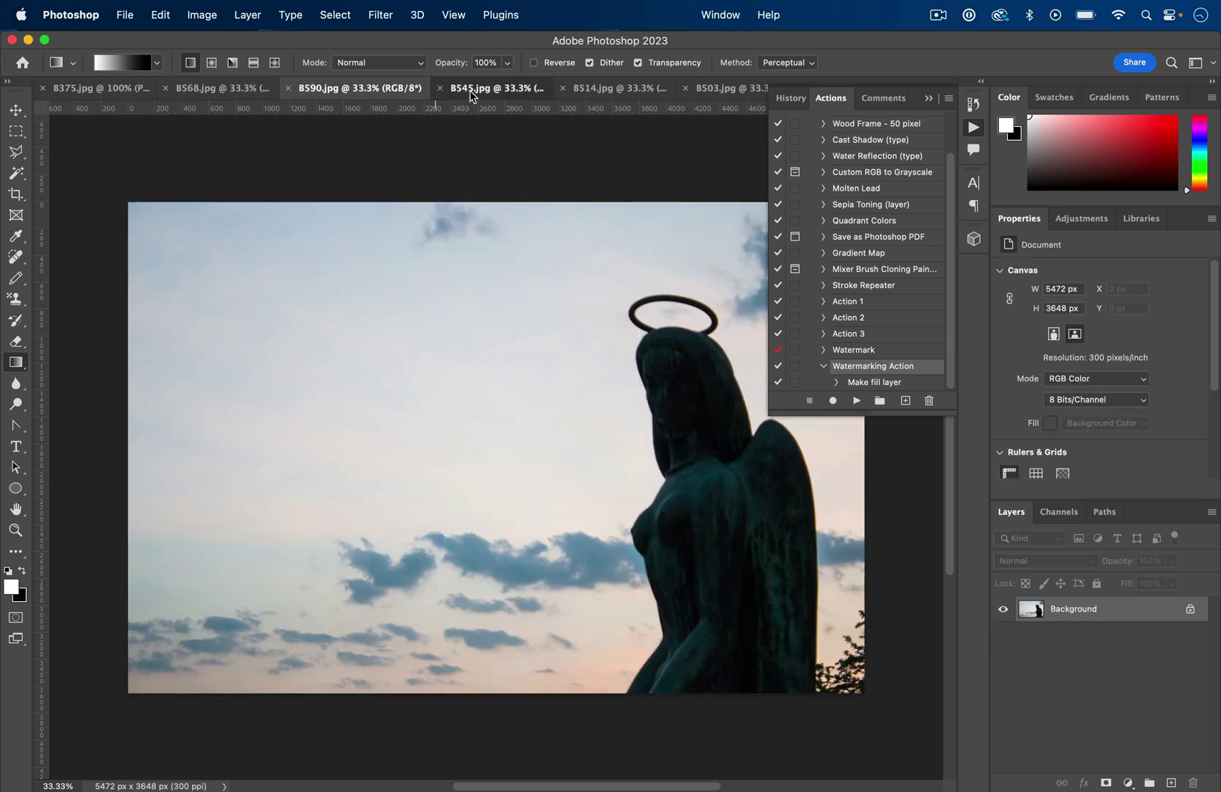
left_click(471, 91)
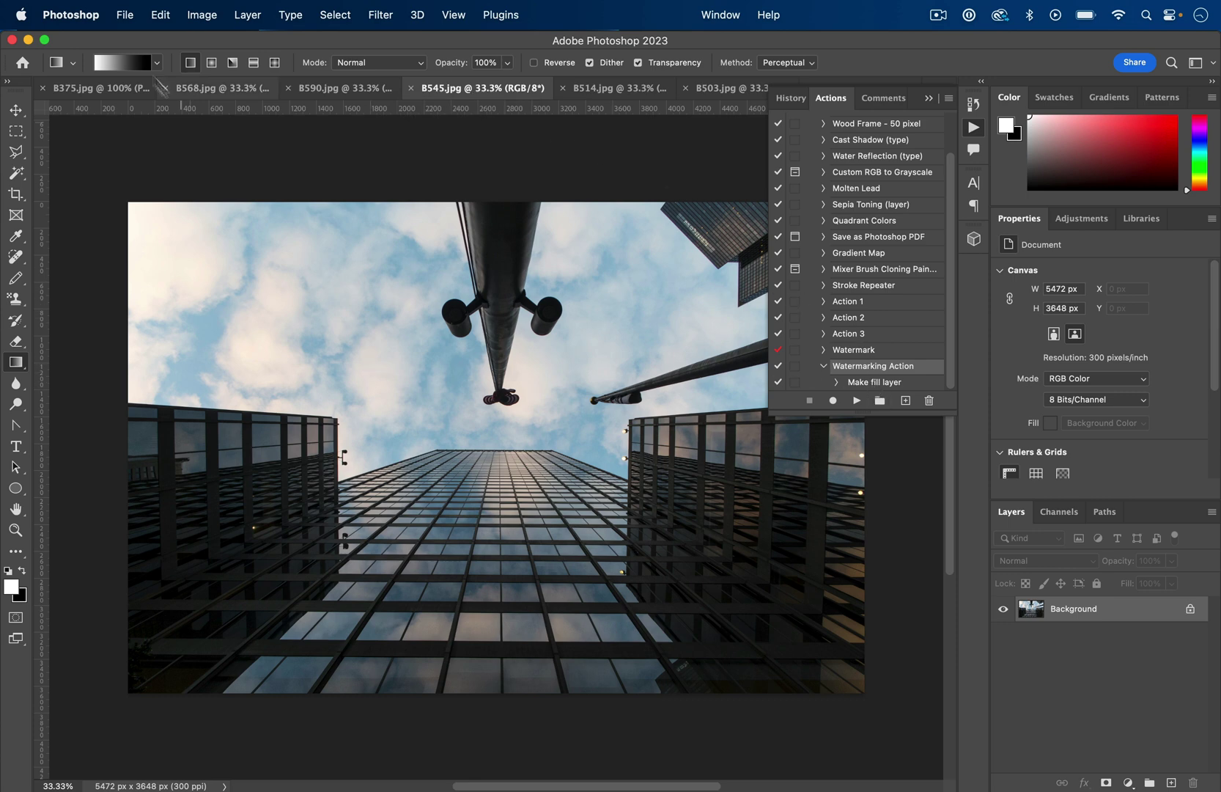
Open the Batch dialog and choose Watermarking Action from Default Actions
left_click(124, 12)
mouse_move(232, 399)
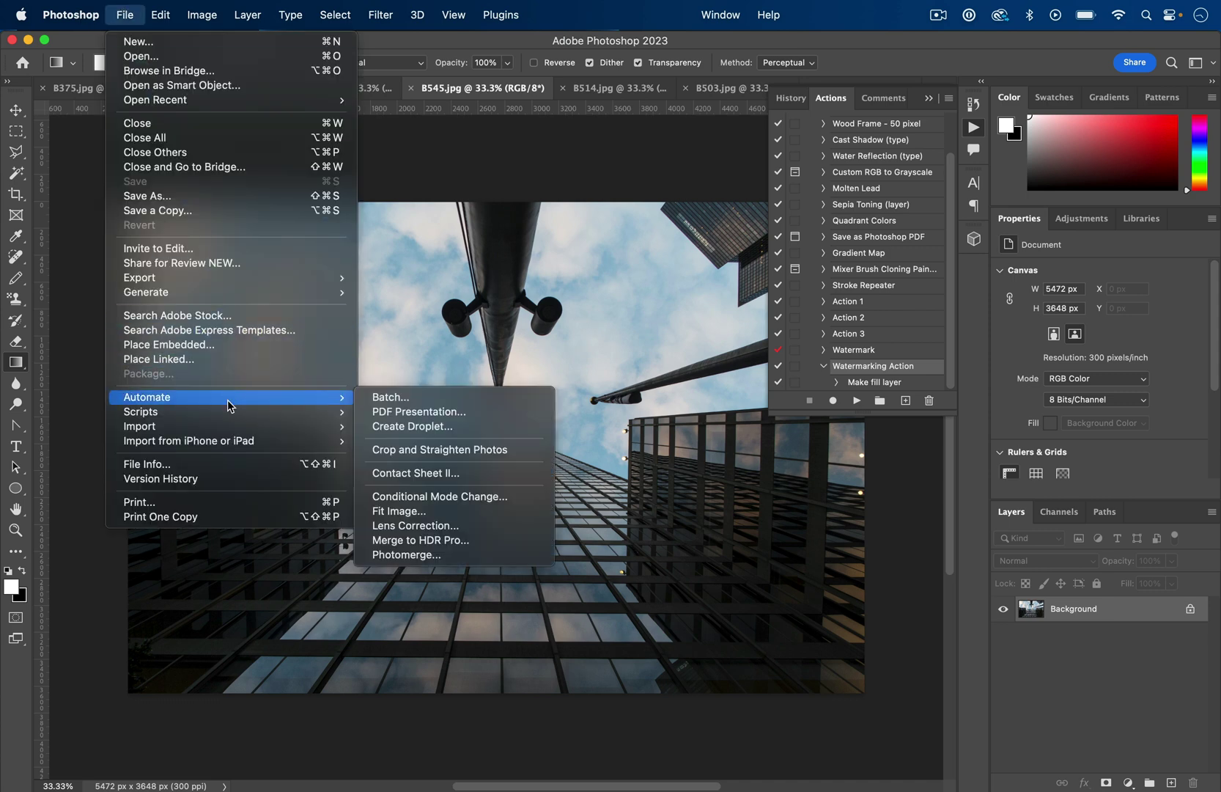
left_click(409, 401)
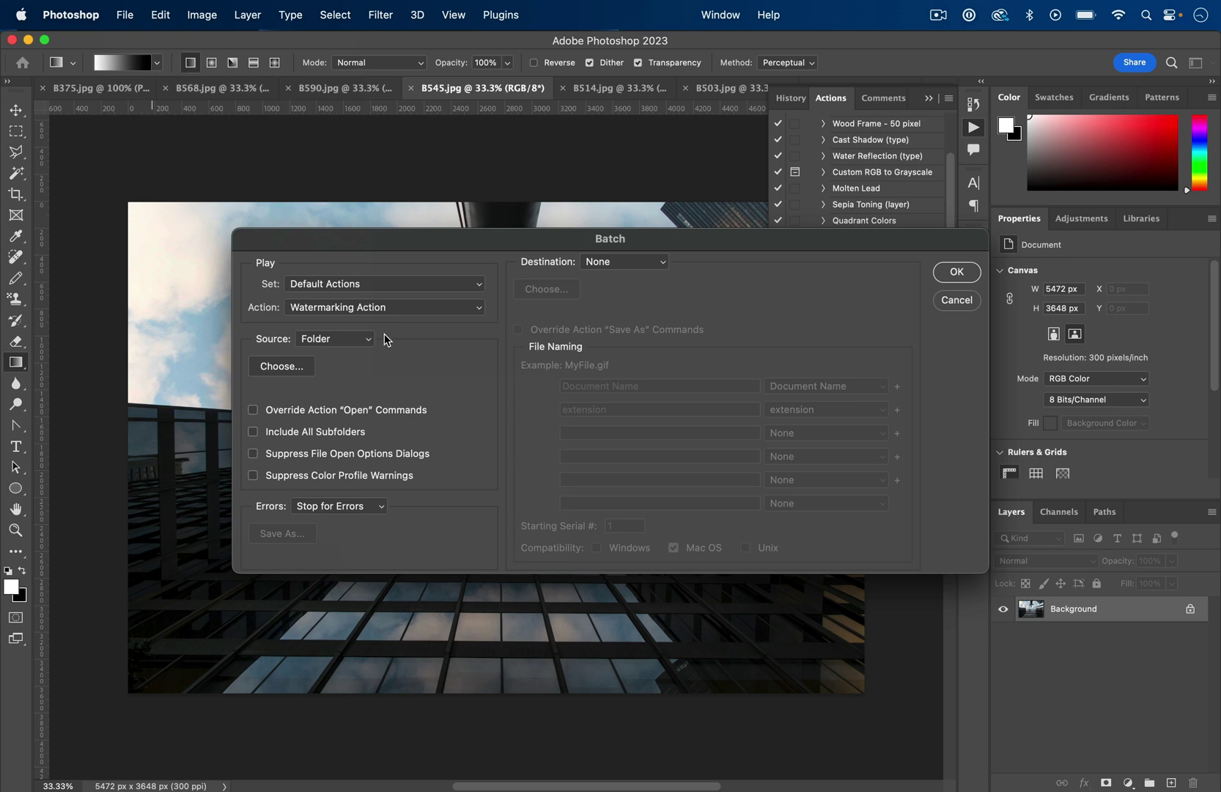
left_click(367, 286)
left_click(367, 285)
left_click(368, 307)
left_click(367, 595)
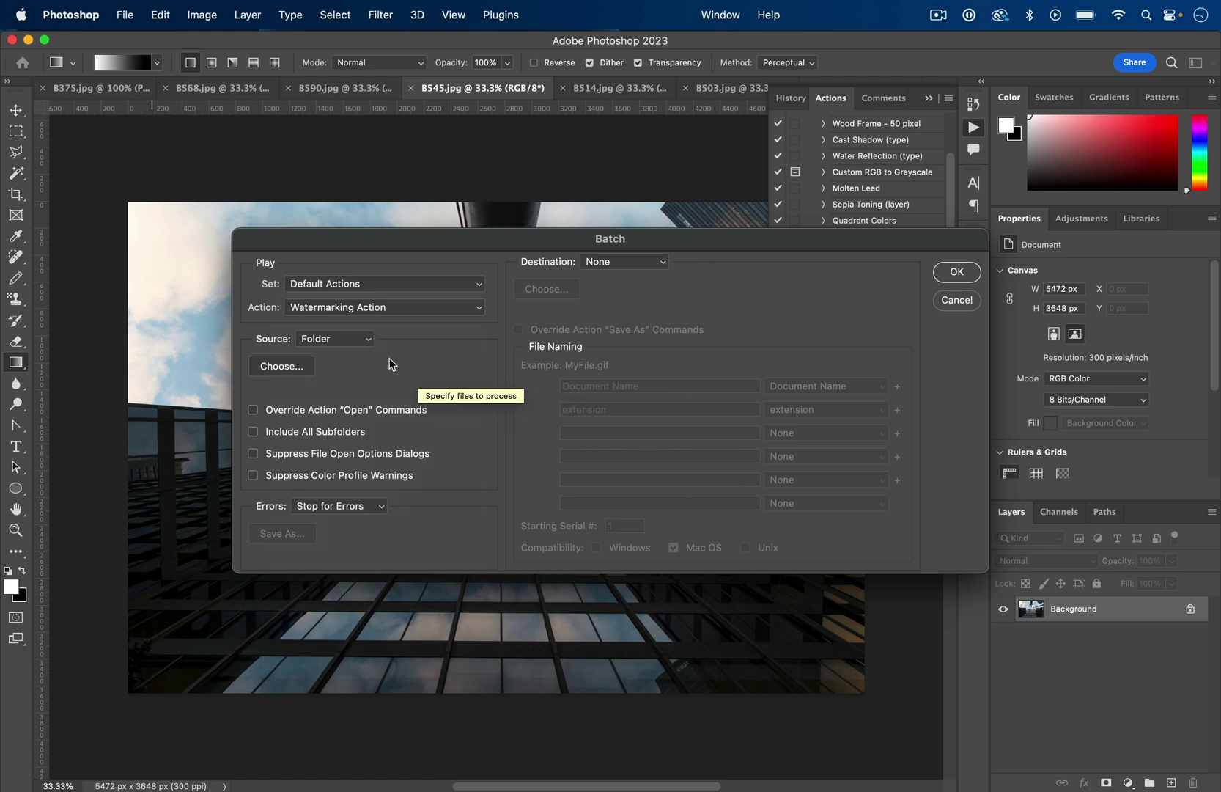
Set both the batch source and destination to Folder
left_click(342, 343)
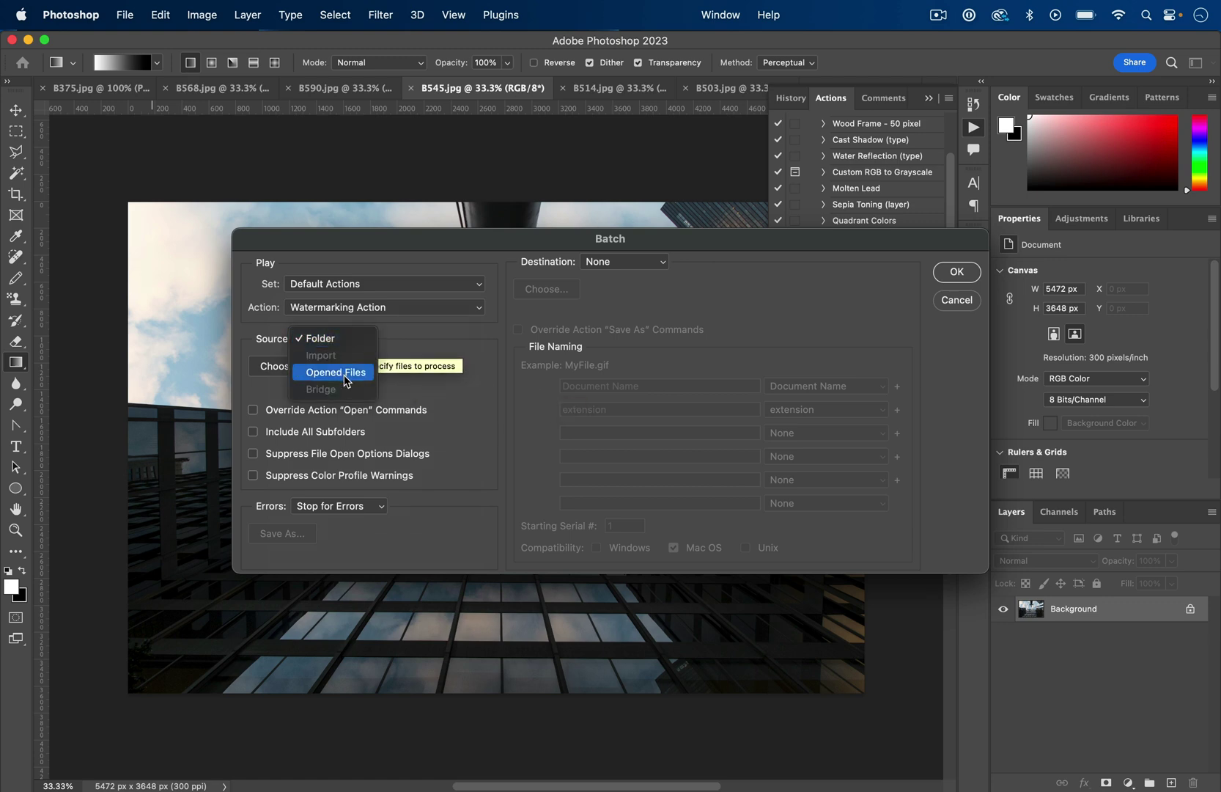
left_click(408, 344)
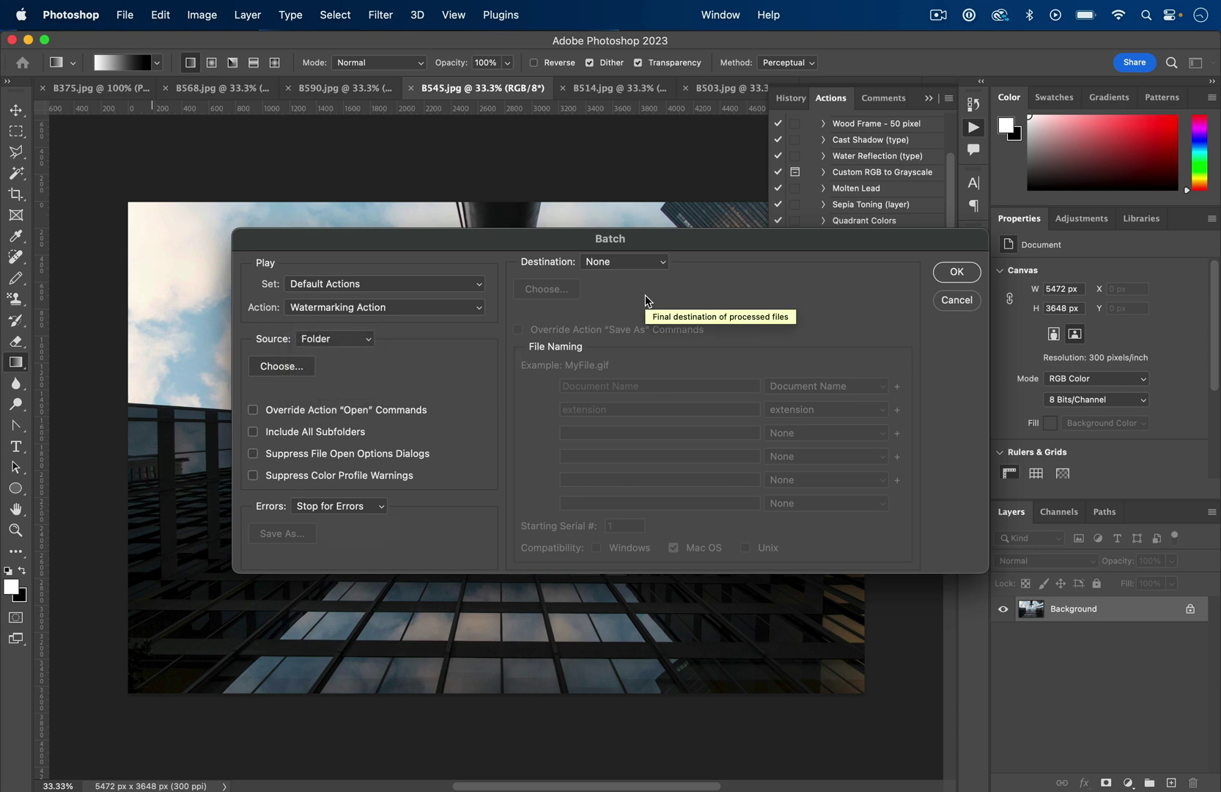
left_click(646, 261)
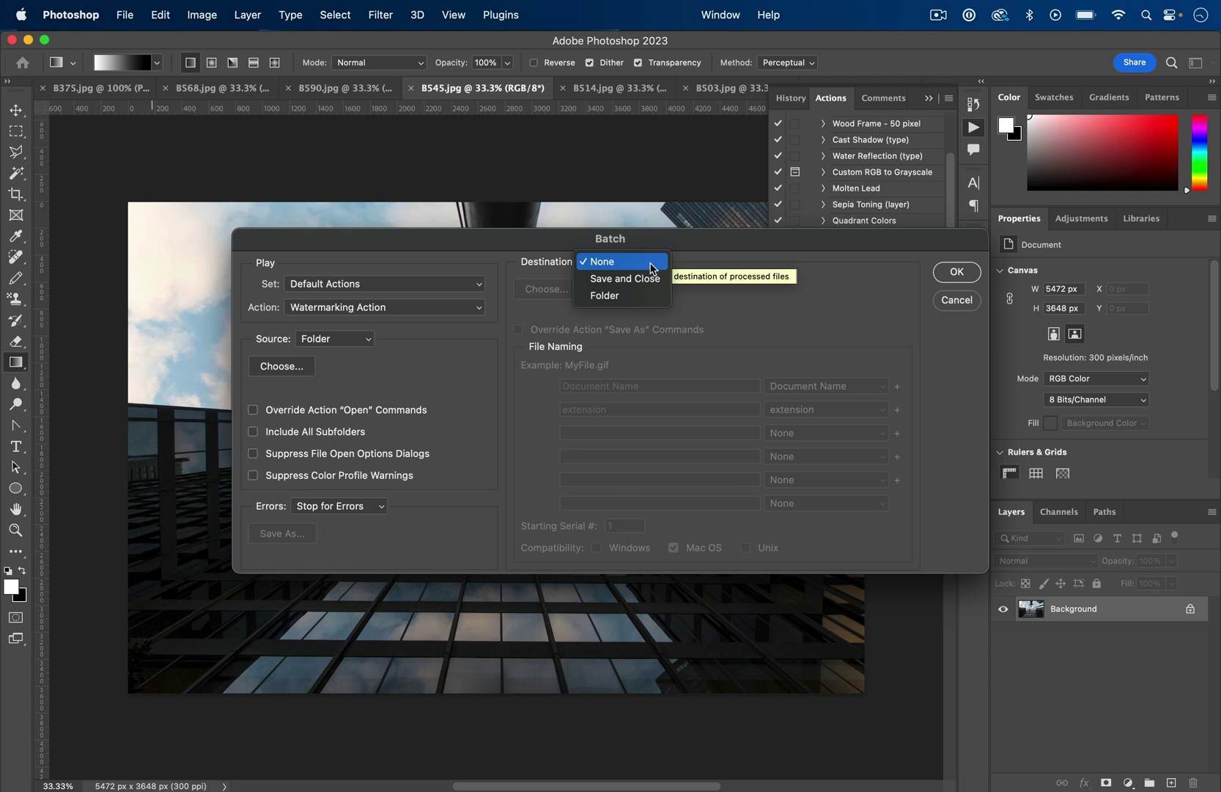
left_click(648, 296)
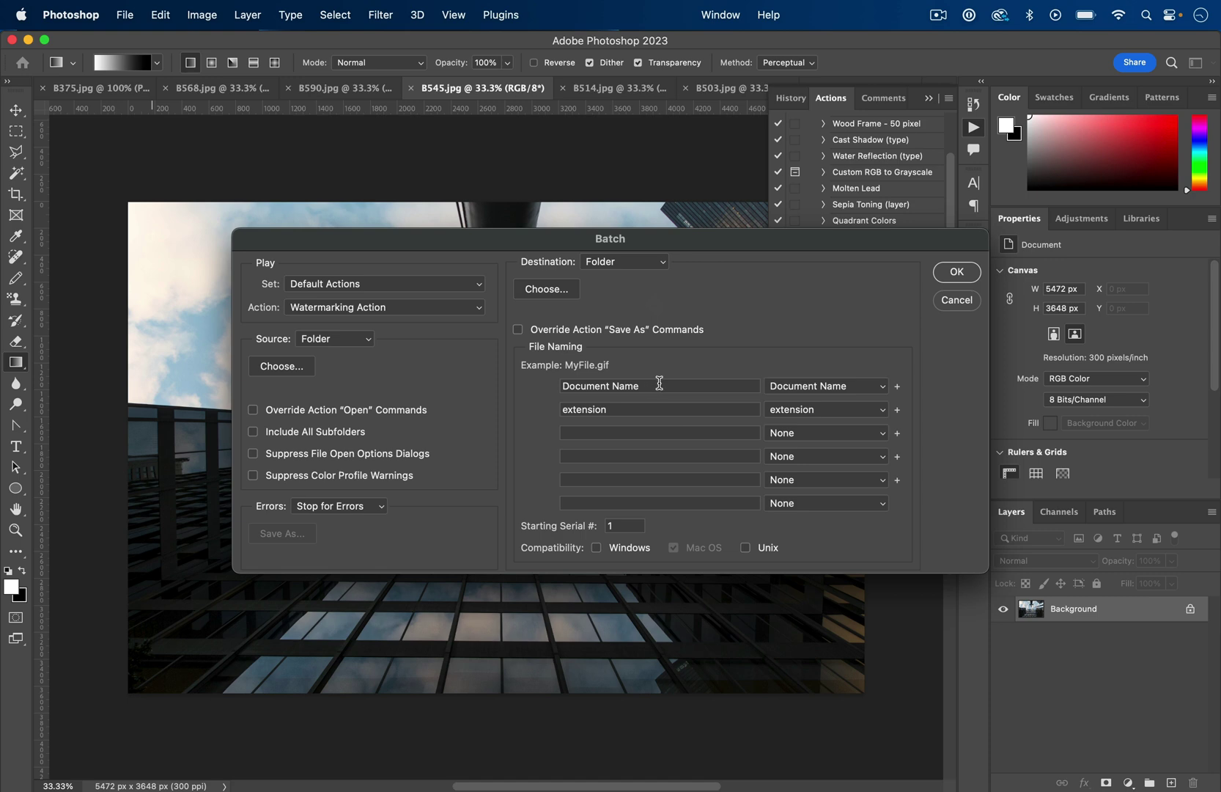
left_click_drag(659, 382, 501, 388)
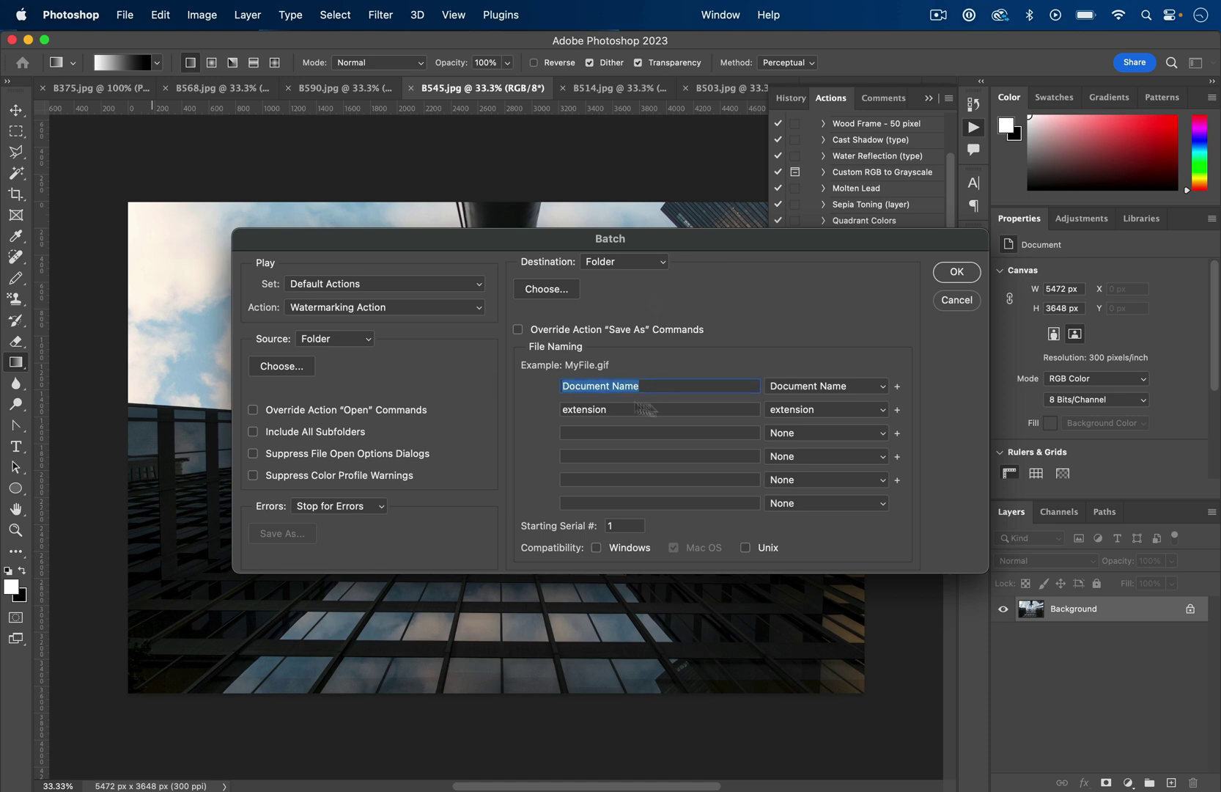
Choose the stock photos folder inside the downloaded photo pack in Downloads as the batch source
left_click(546, 289)
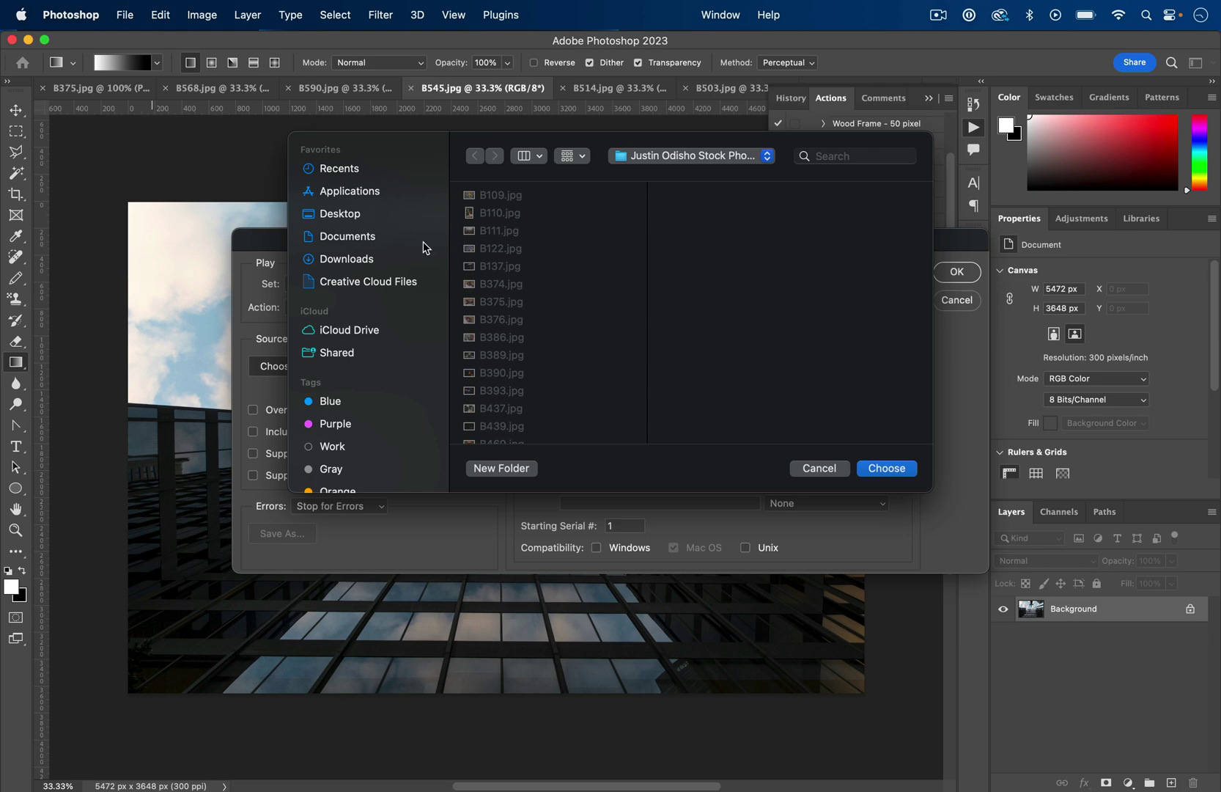
left_click(382, 261)
left_click(579, 196)
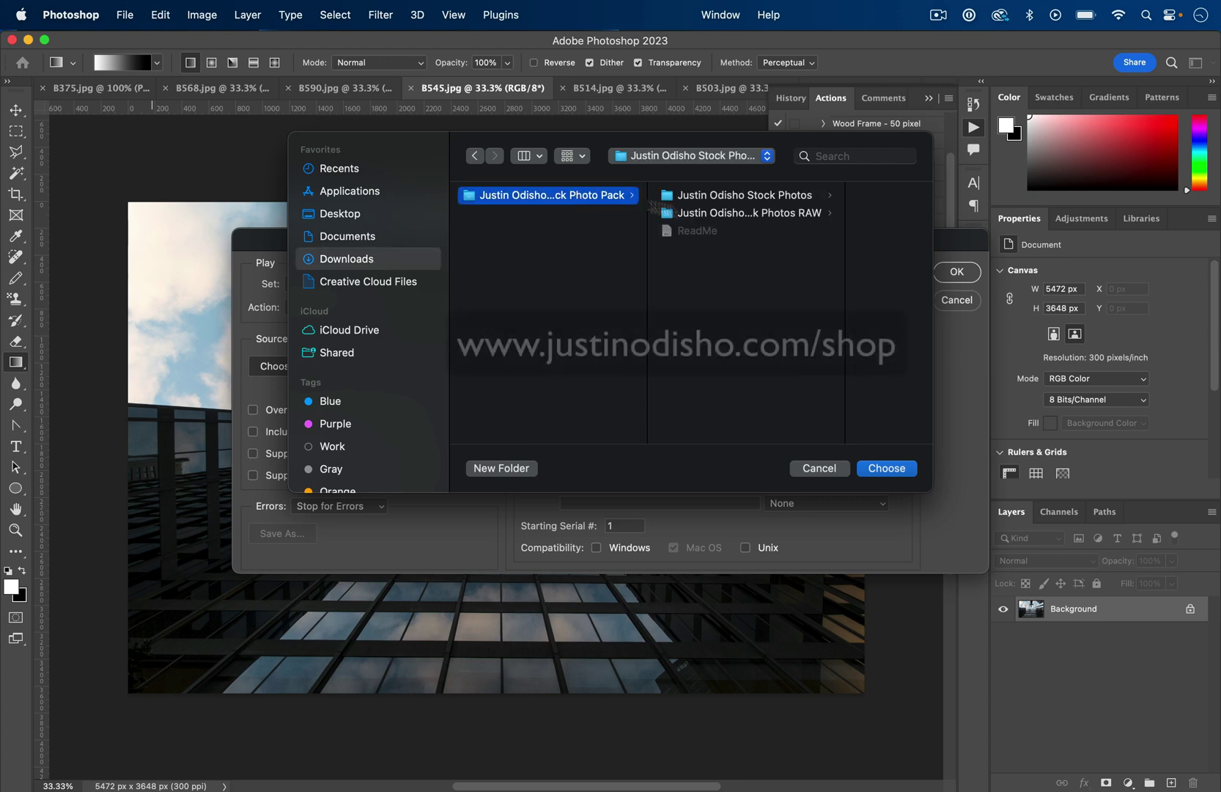
left_click(763, 194)
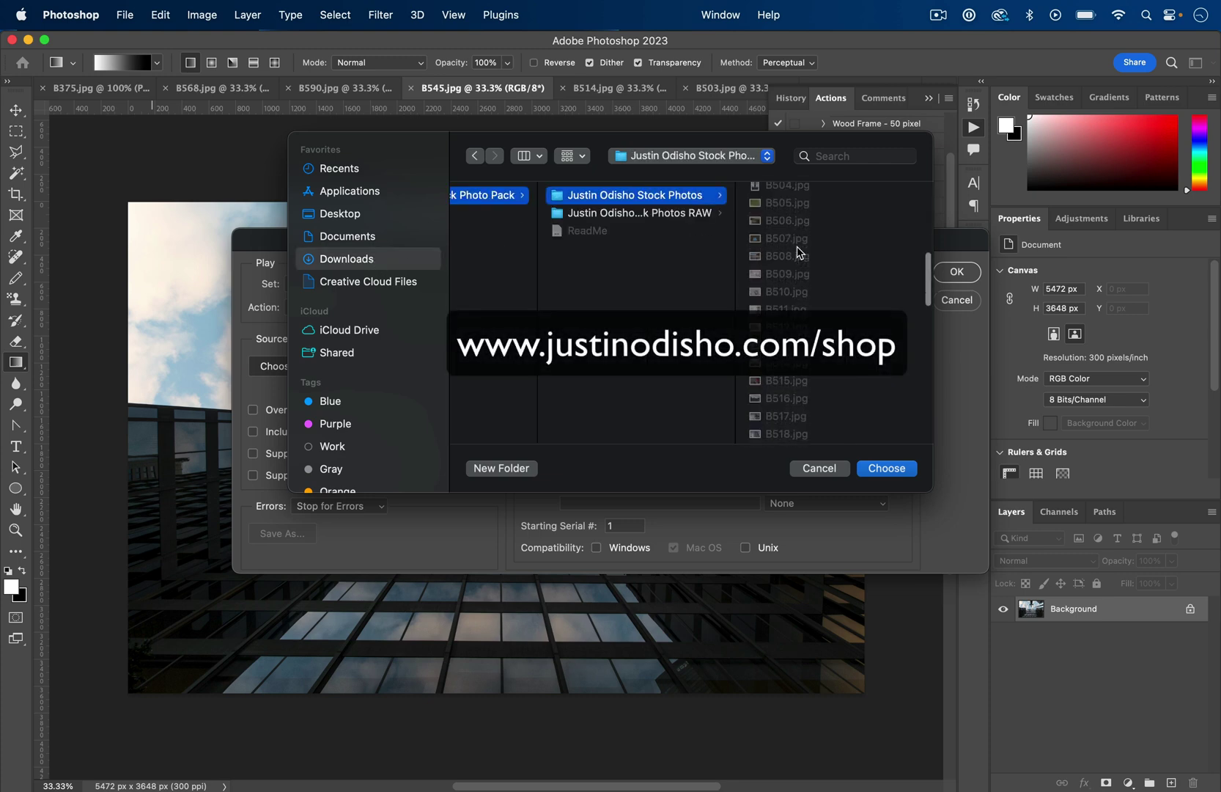
scroll(788, 253, "down", 10)
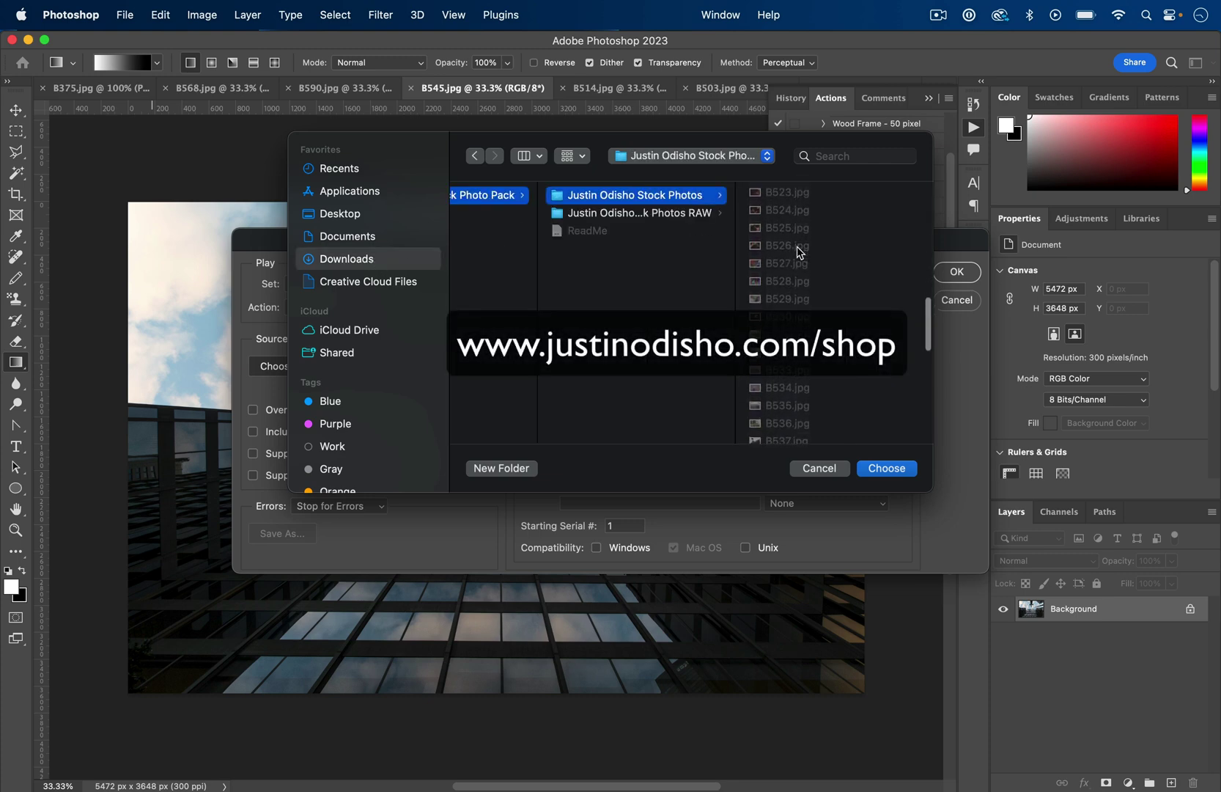
left_click(887, 468)
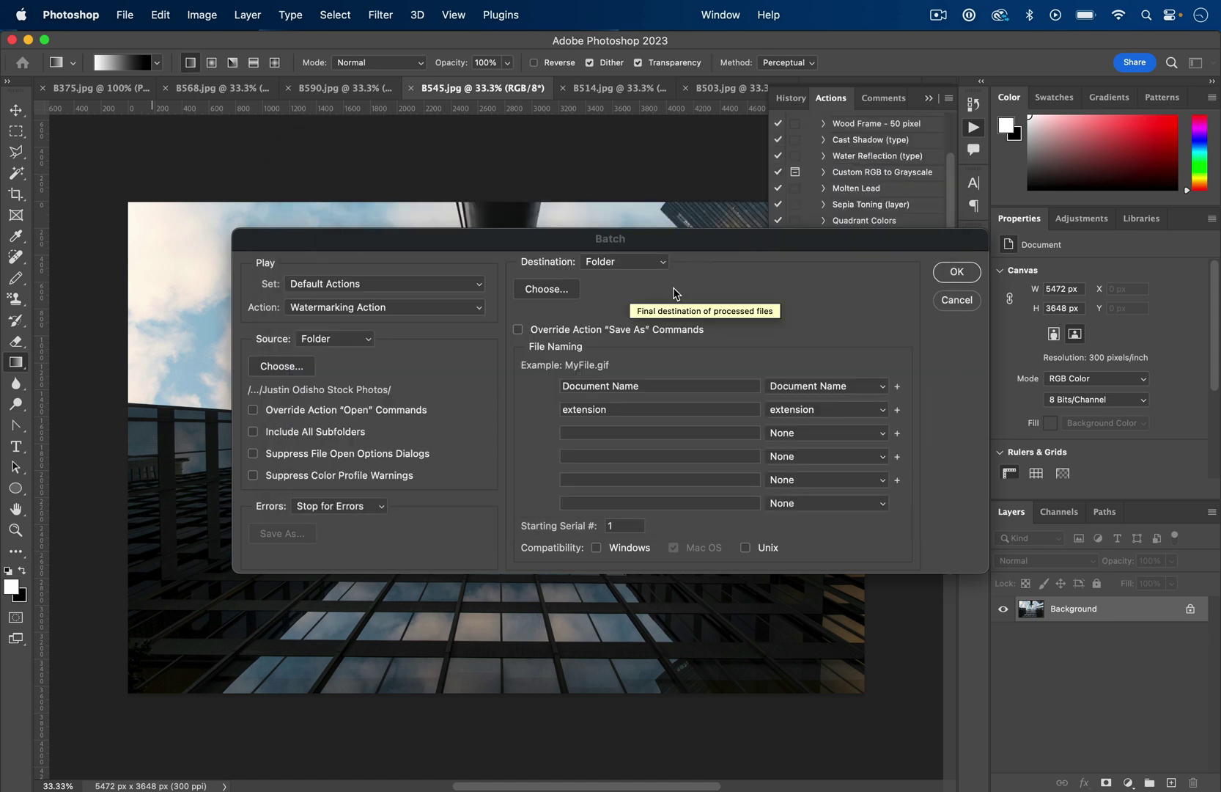
Create a new 'Watermarked Finals' folder and set it as the batch output destination
left_click(565, 290)
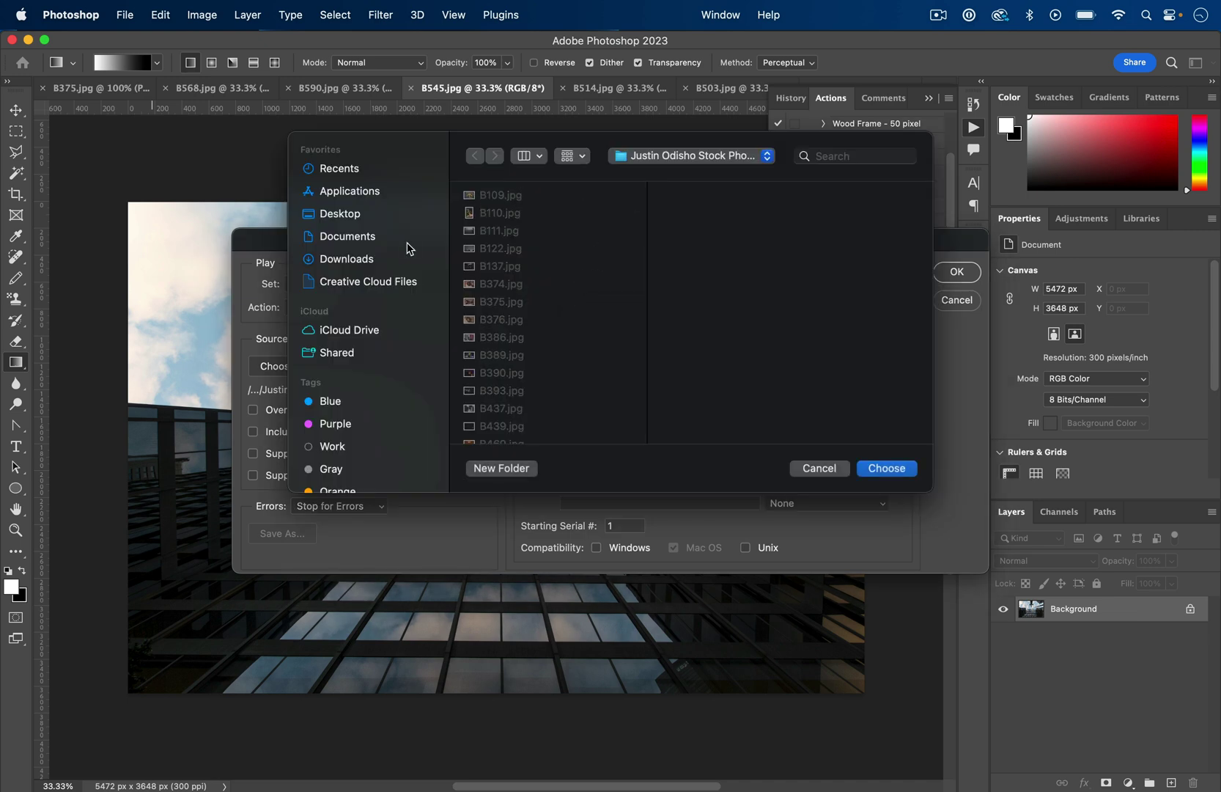
left_click(513, 467)
type("W")
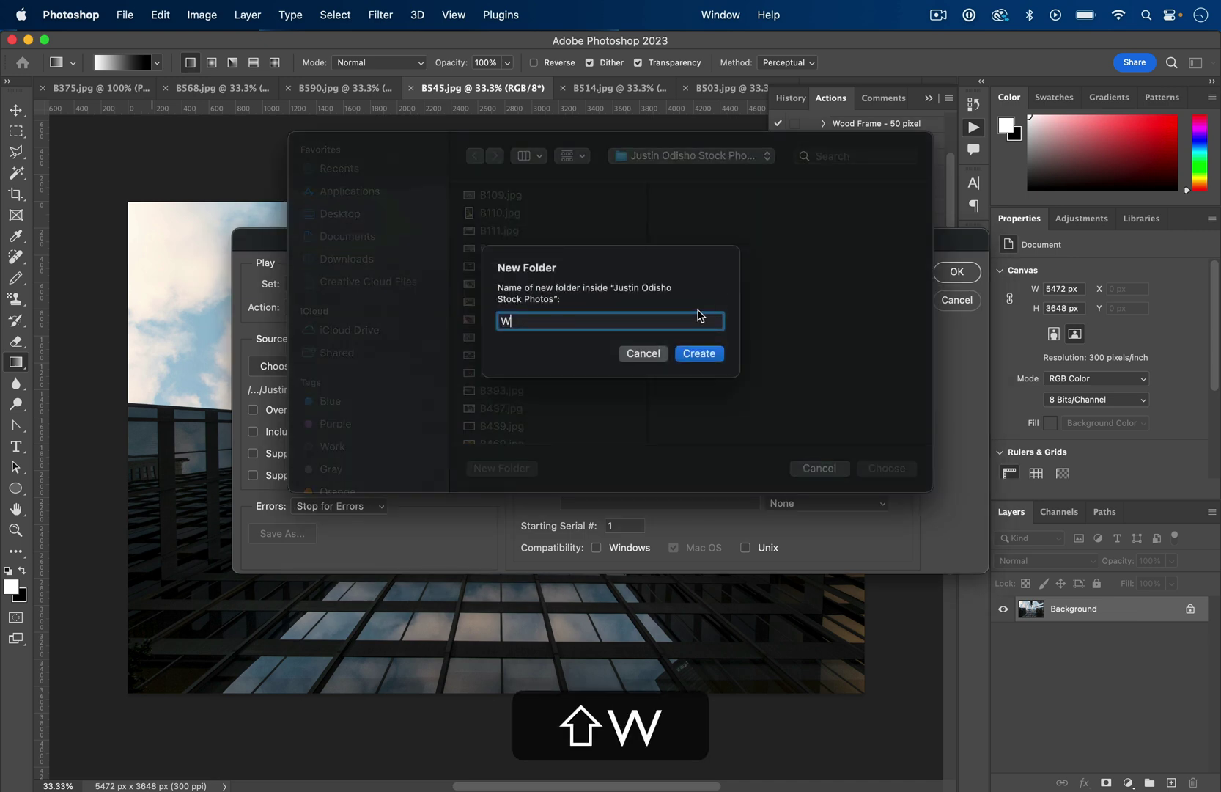
type("atermarked Finals")
left_click(701, 355)
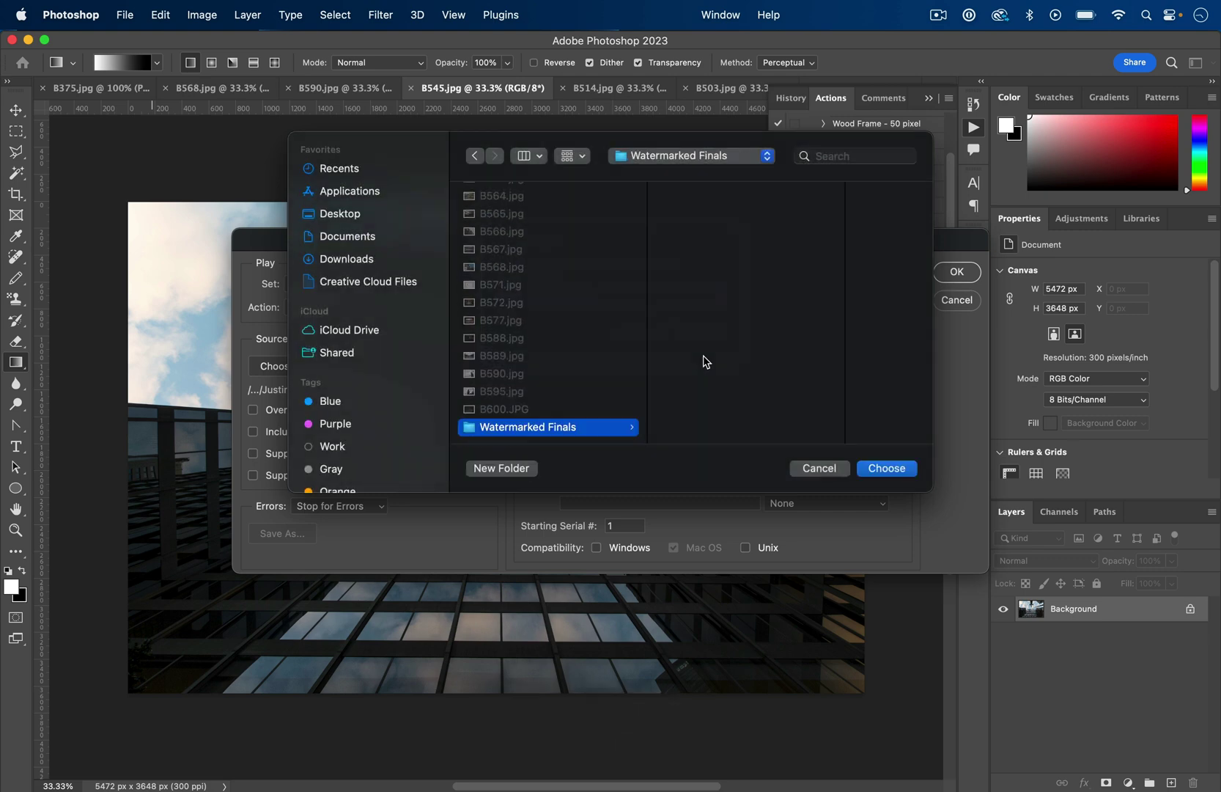
left_click(887, 468)
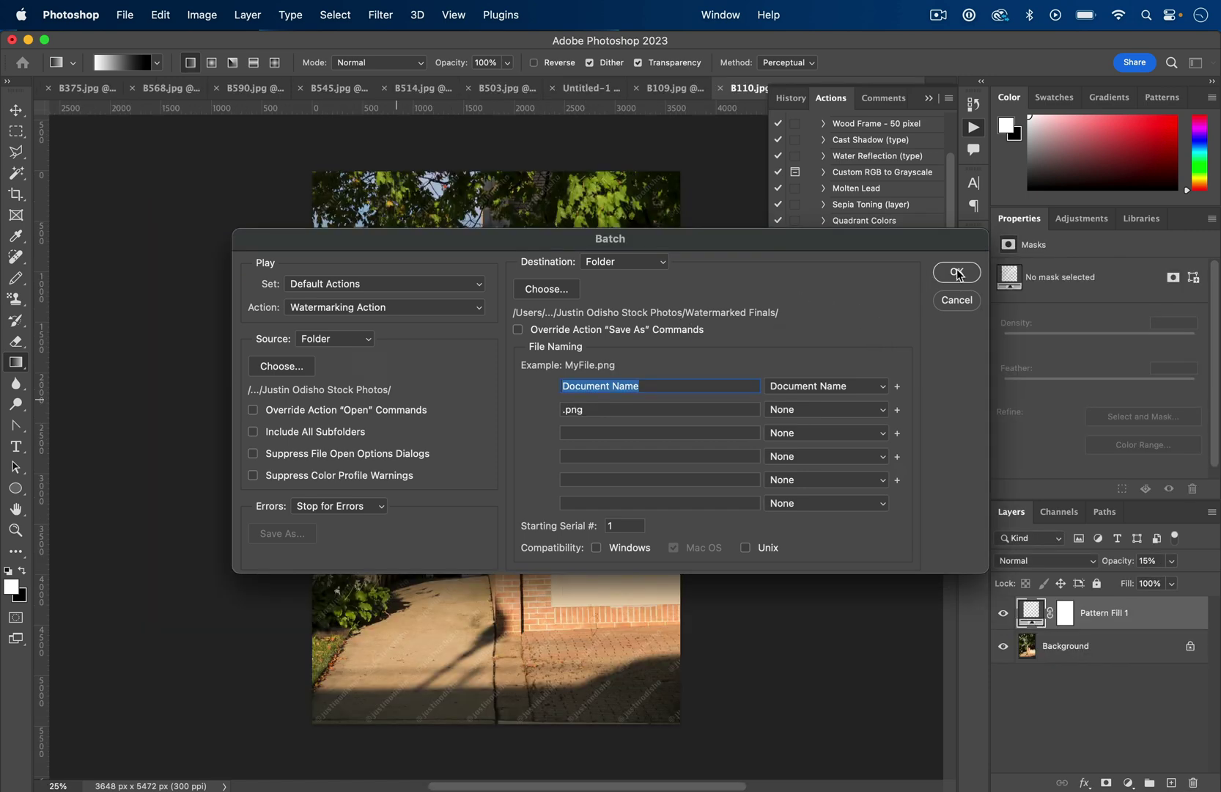
Start the batch run, leaving the save format list unchanged
left_click(957, 273)
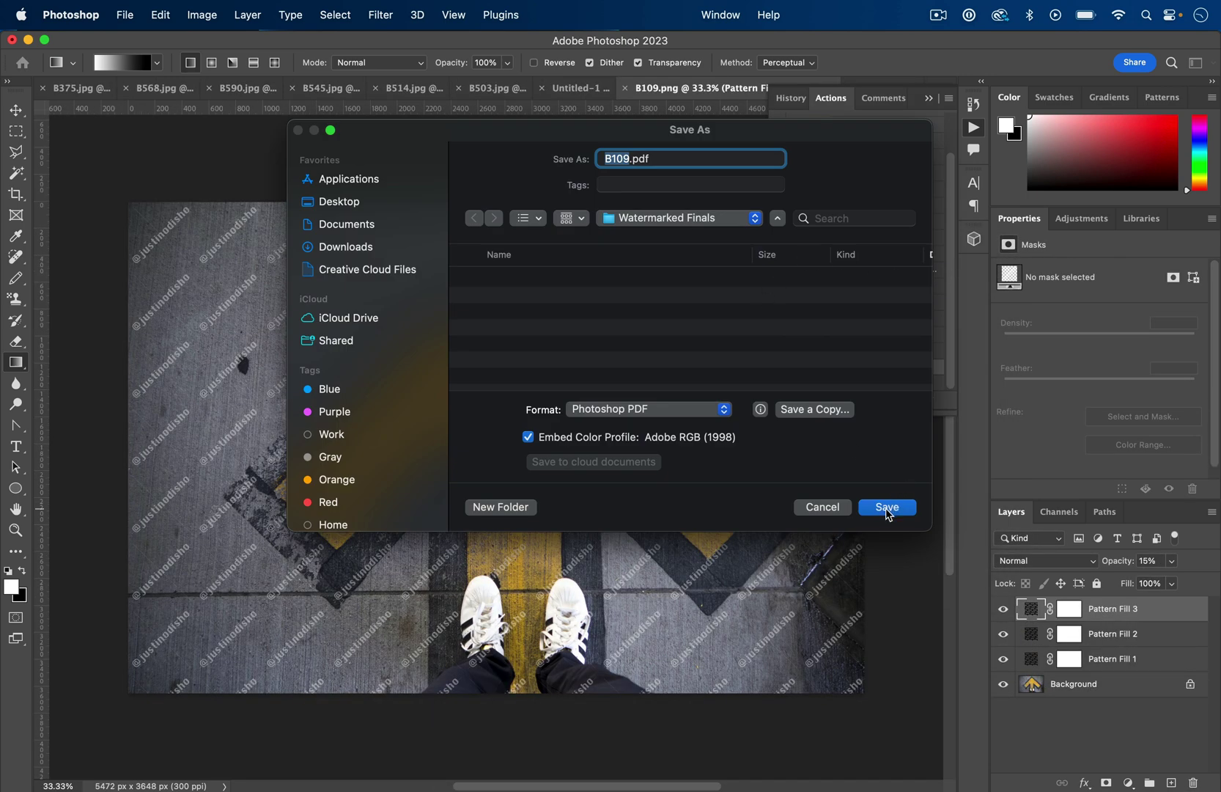
left_click(691, 411)
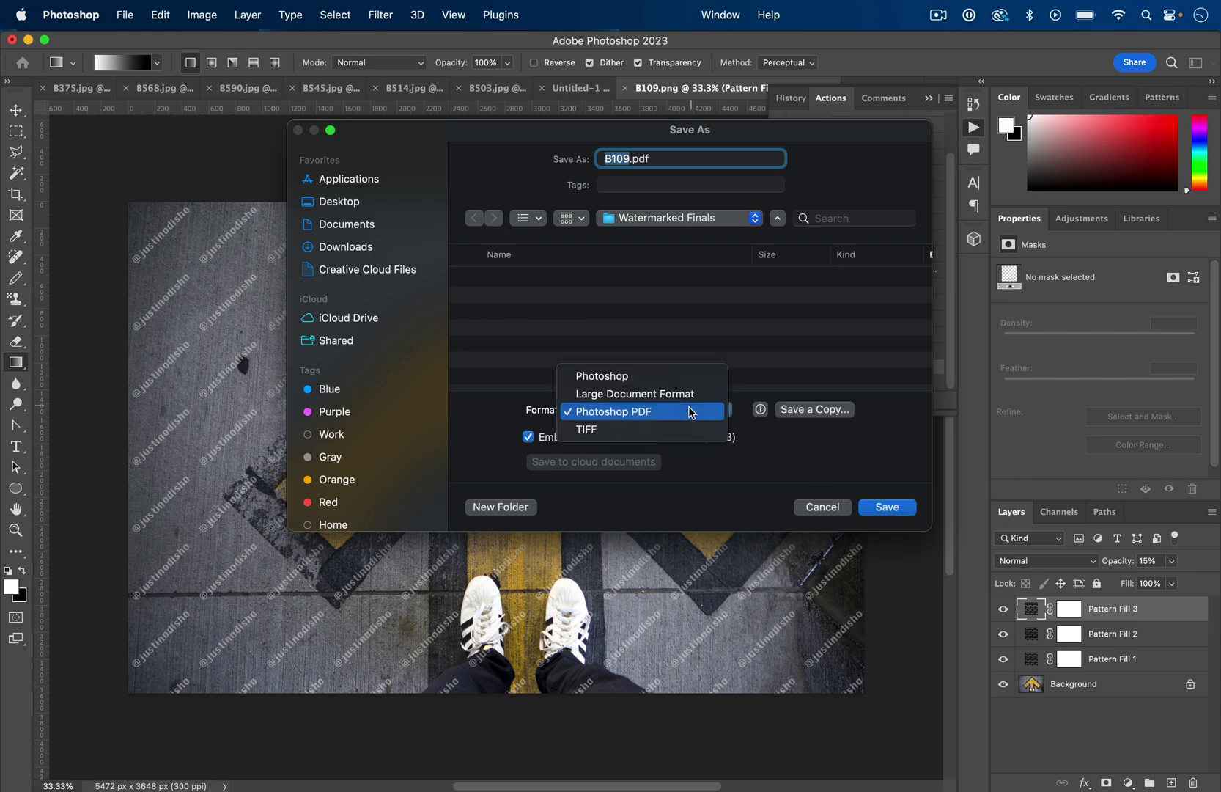
left_click(691, 412)
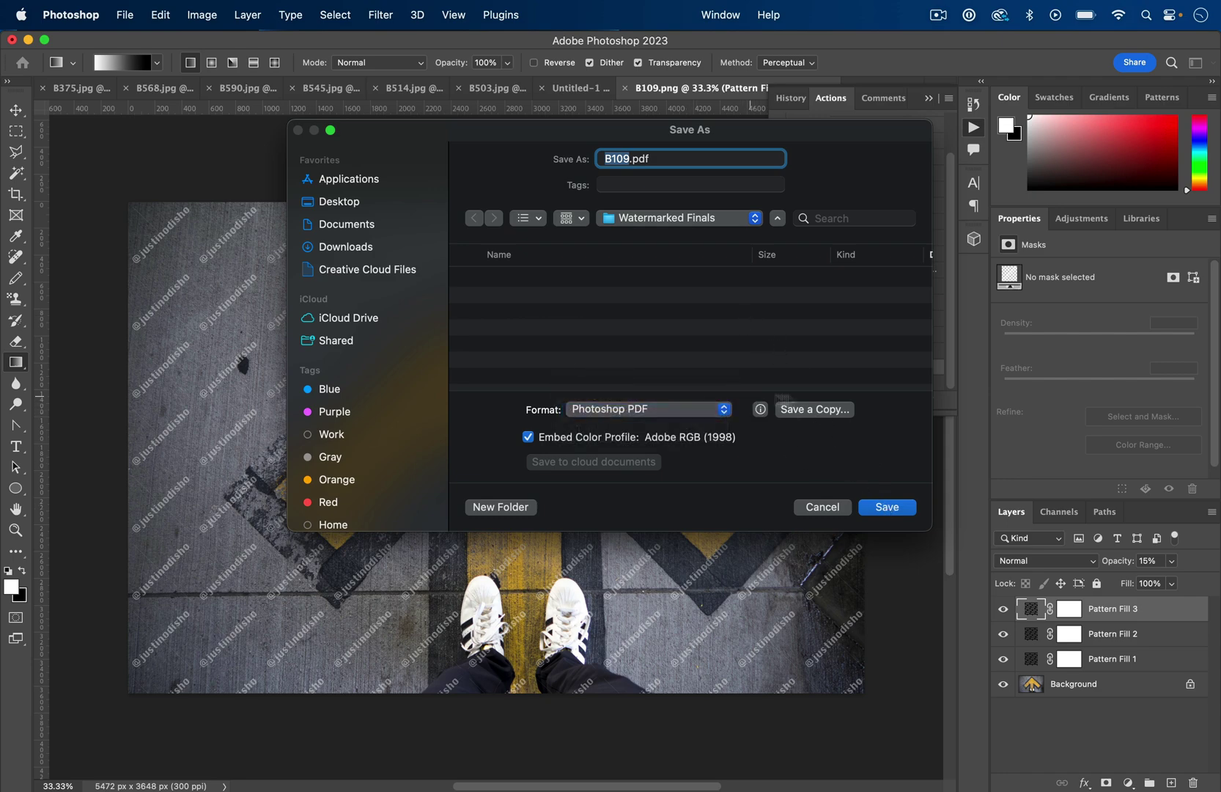
Save a PNG copy of the watermarked arrow photo, accepting the default PNG options
left_click(811, 403)
left_click(760, 341)
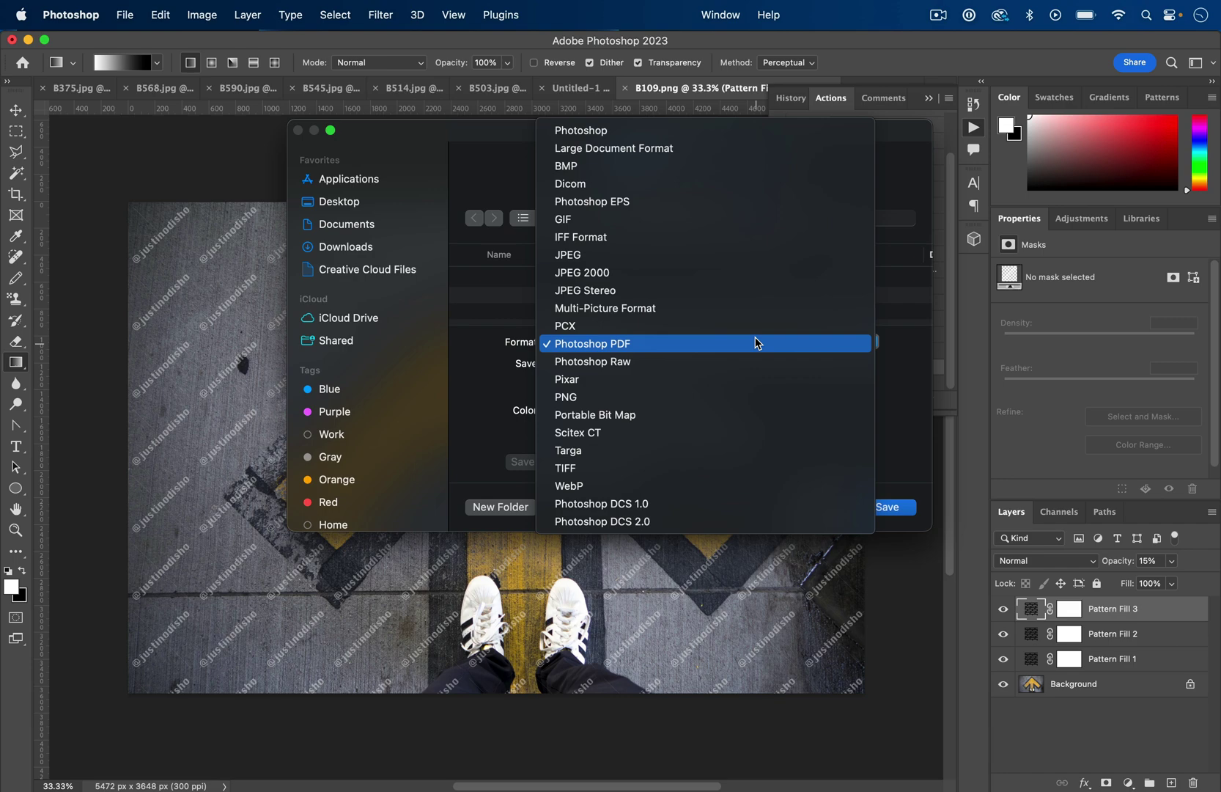
left_click(712, 397)
left_click(889, 507)
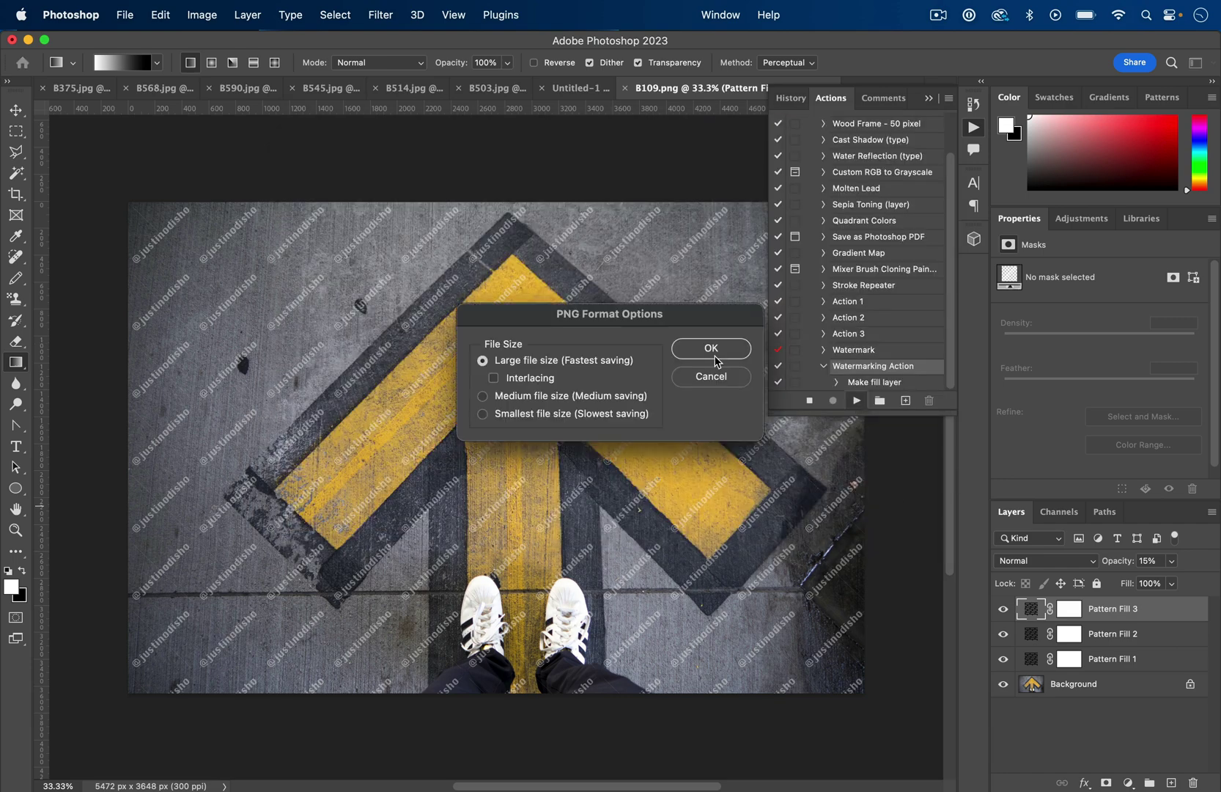
left_click(717, 361)
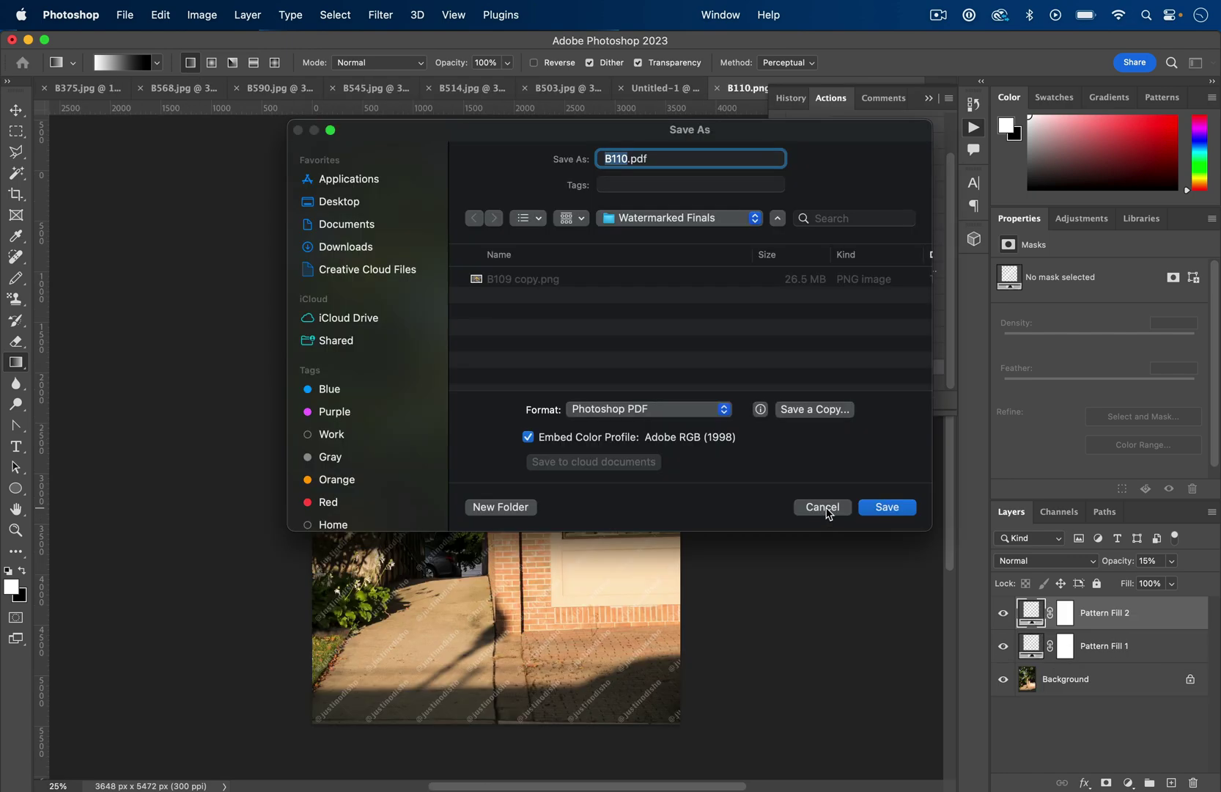
Cancel the pending save, stop the batch, and begin recording into the Watermarking Action
left_click(821, 506)
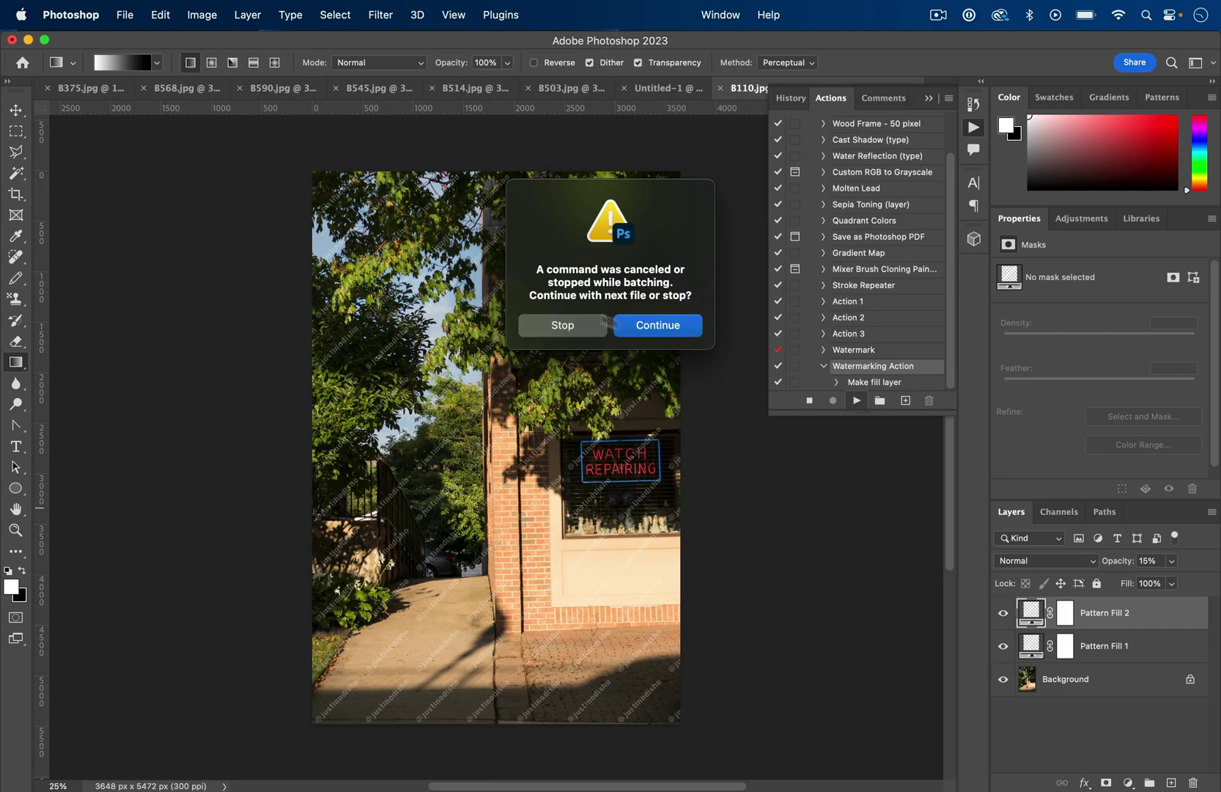
left_click(565, 325)
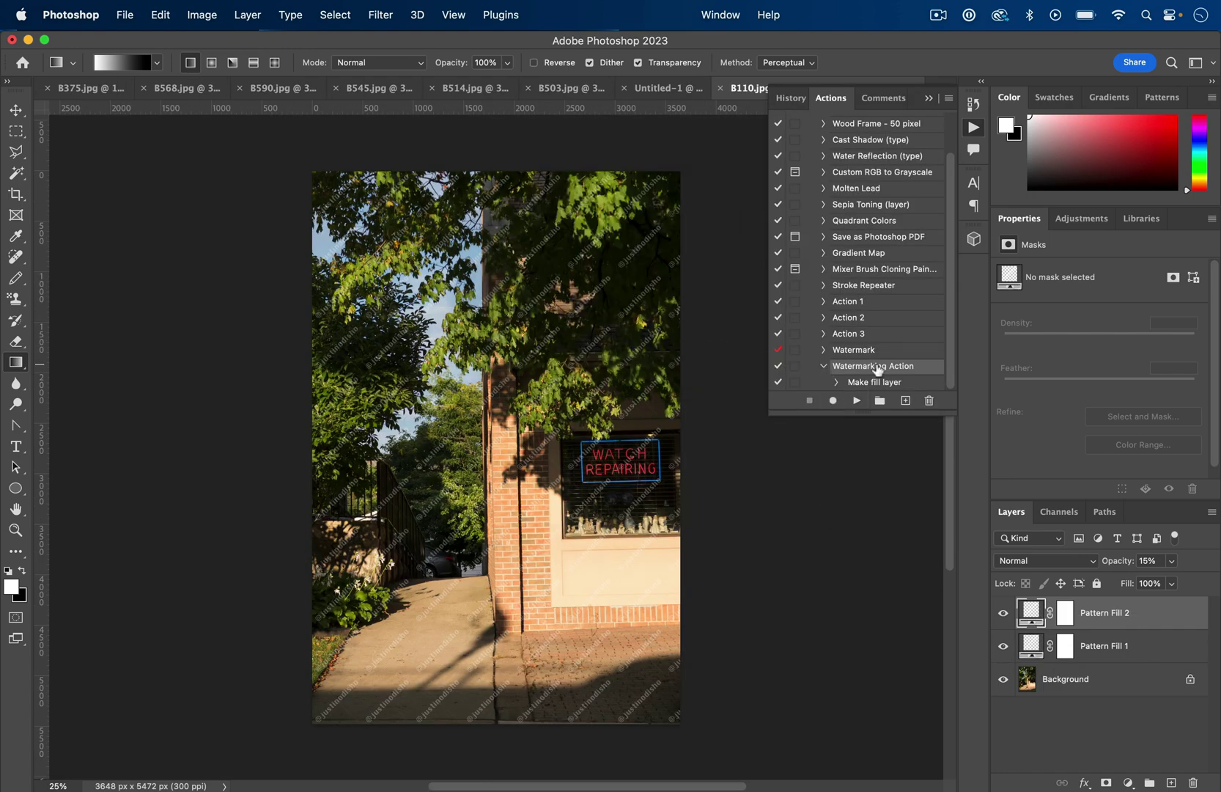
left_click(832, 402)
Record a Save a Copy as PNG into the Watermarked Finals folder, then stop recording
left_click(125, 15)
left_click(167, 212)
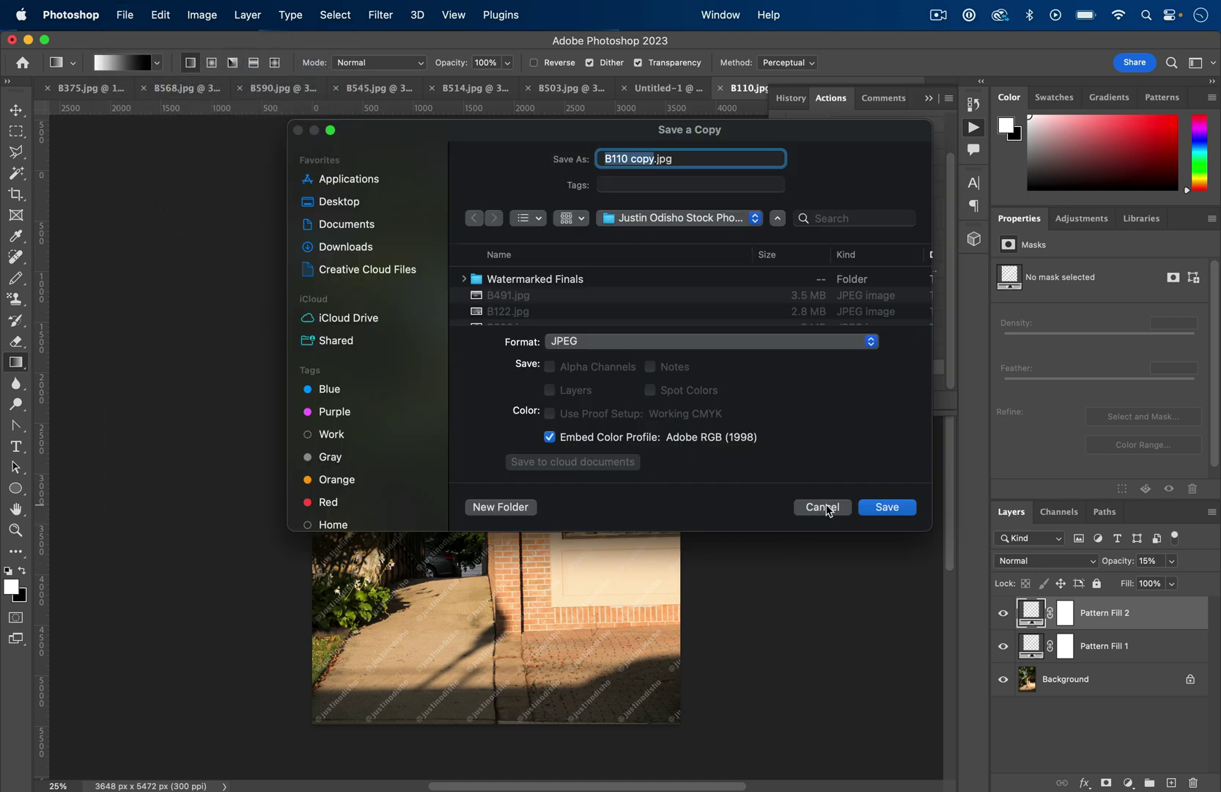
left_click(682, 344)
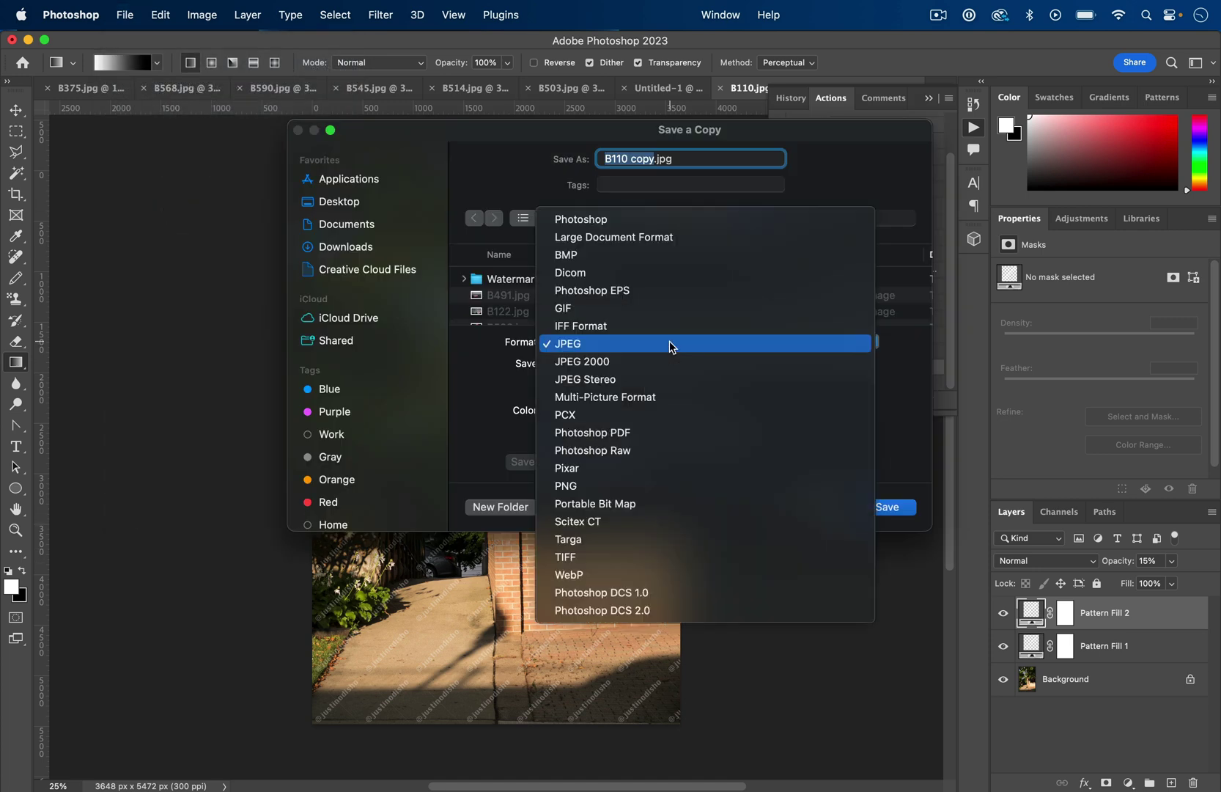
left_click(612, 489)
left_click(526, 279)
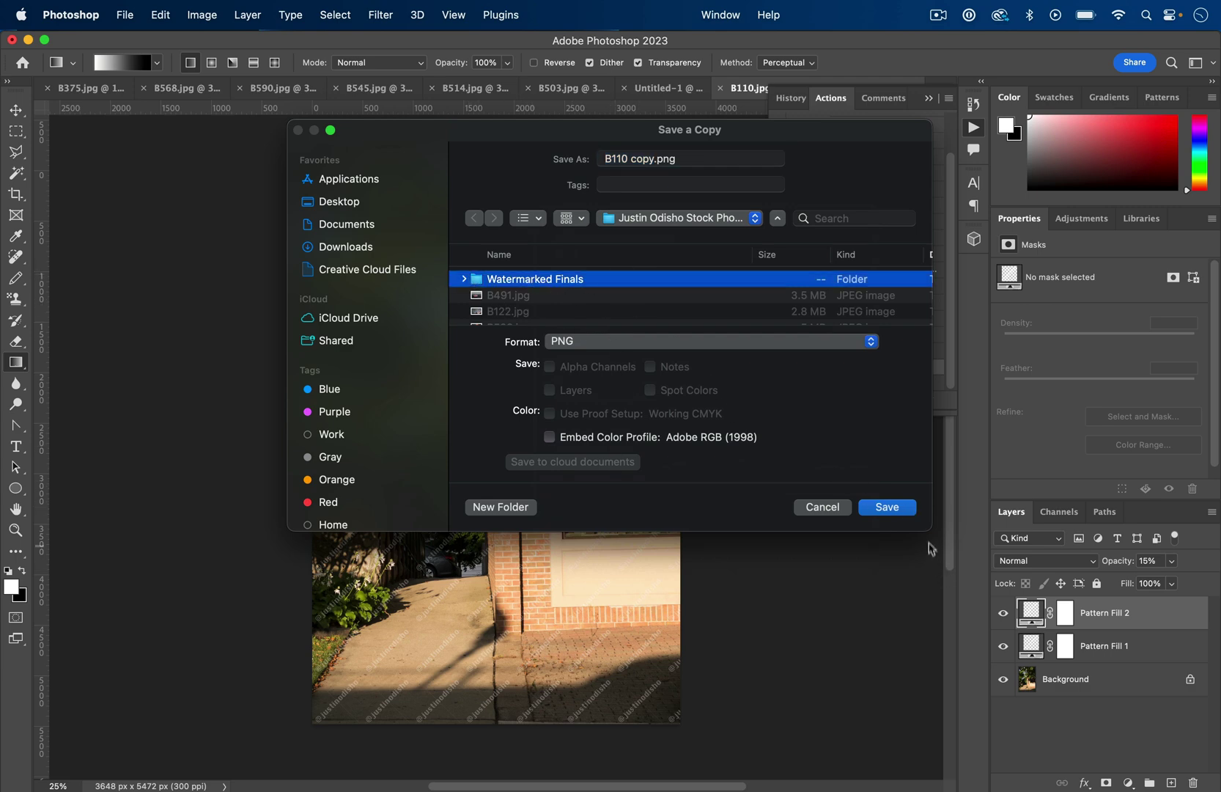
left_click(889, 508)
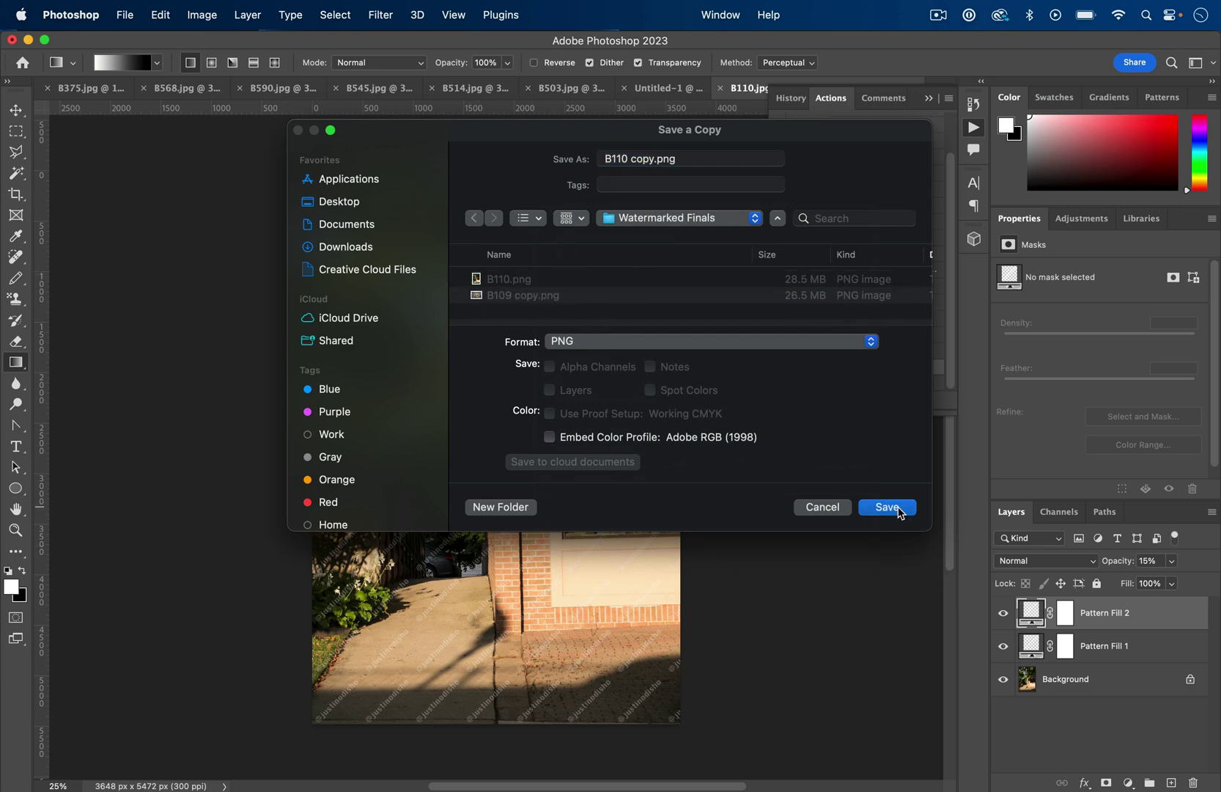
left_click(901, 512)
left_click(708, 346)
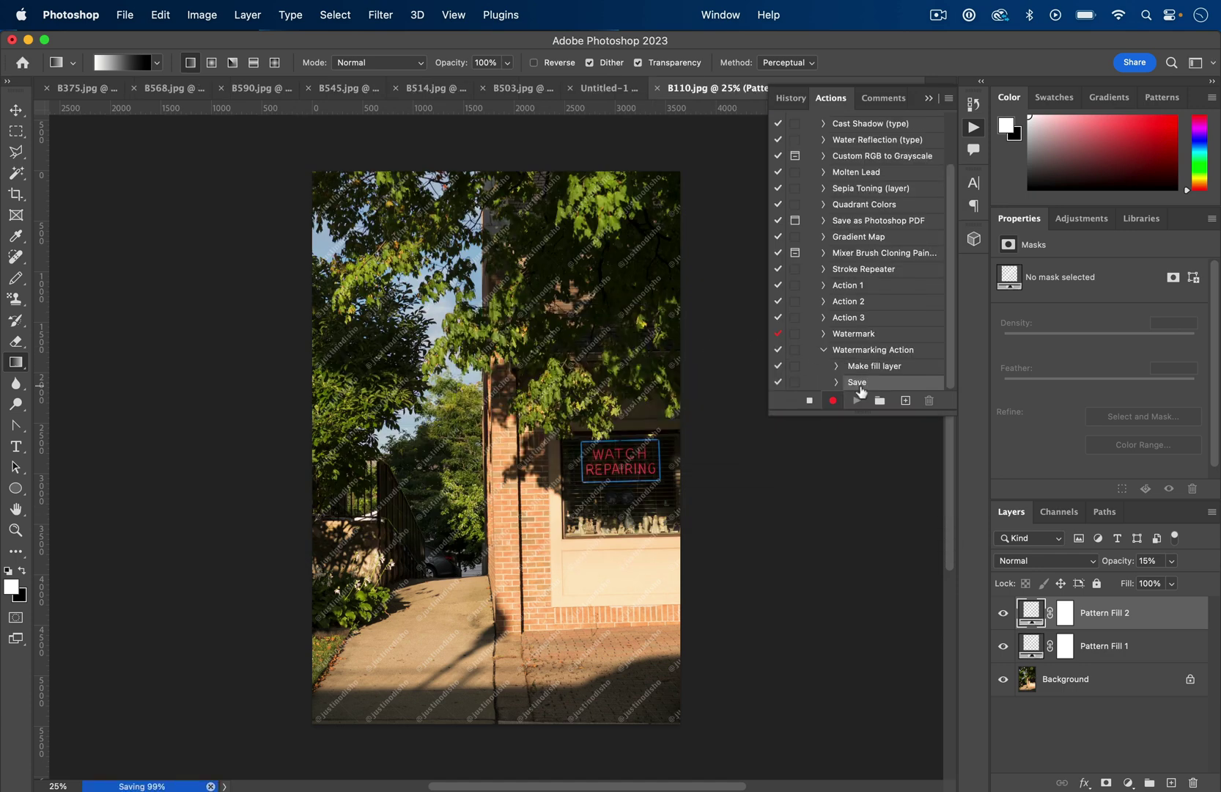
left_click(811, 401)
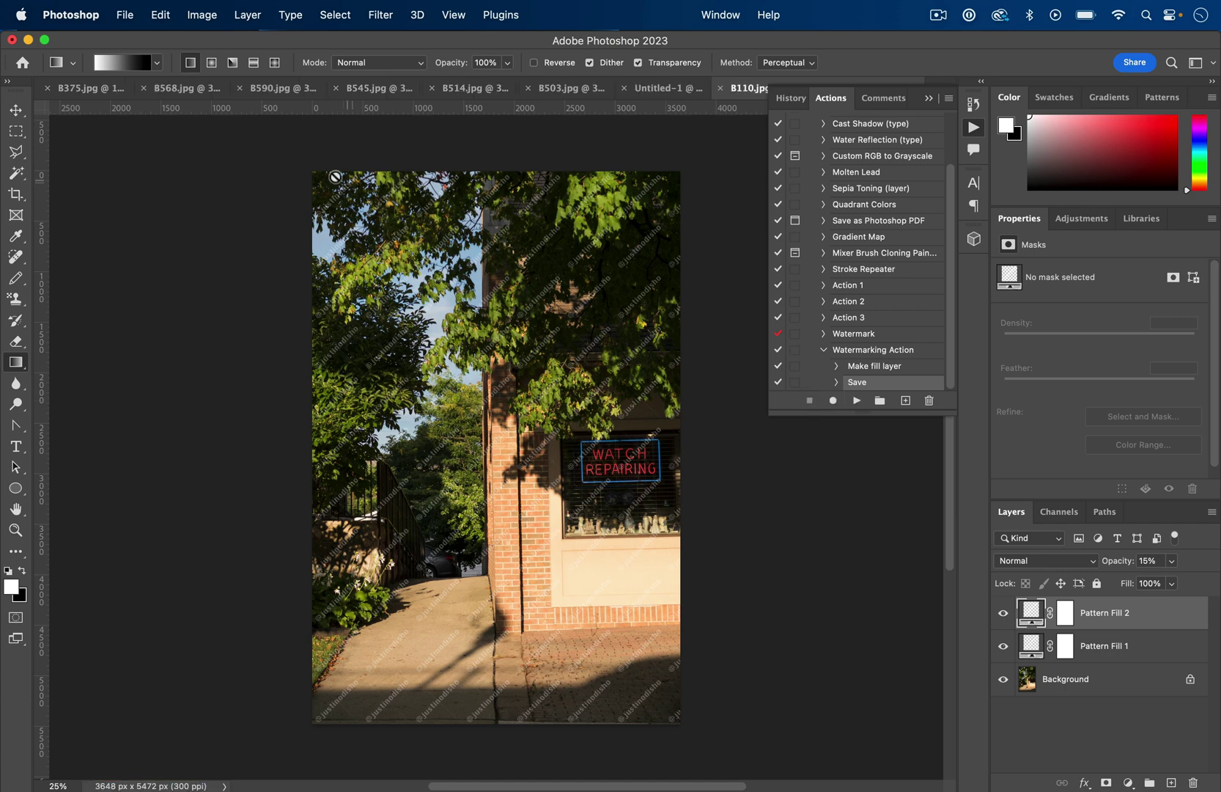
Reopen File > Automate > Batch, enable Override Action 'Save As' Commands, and dismiss its alert
left_click(125, 15)
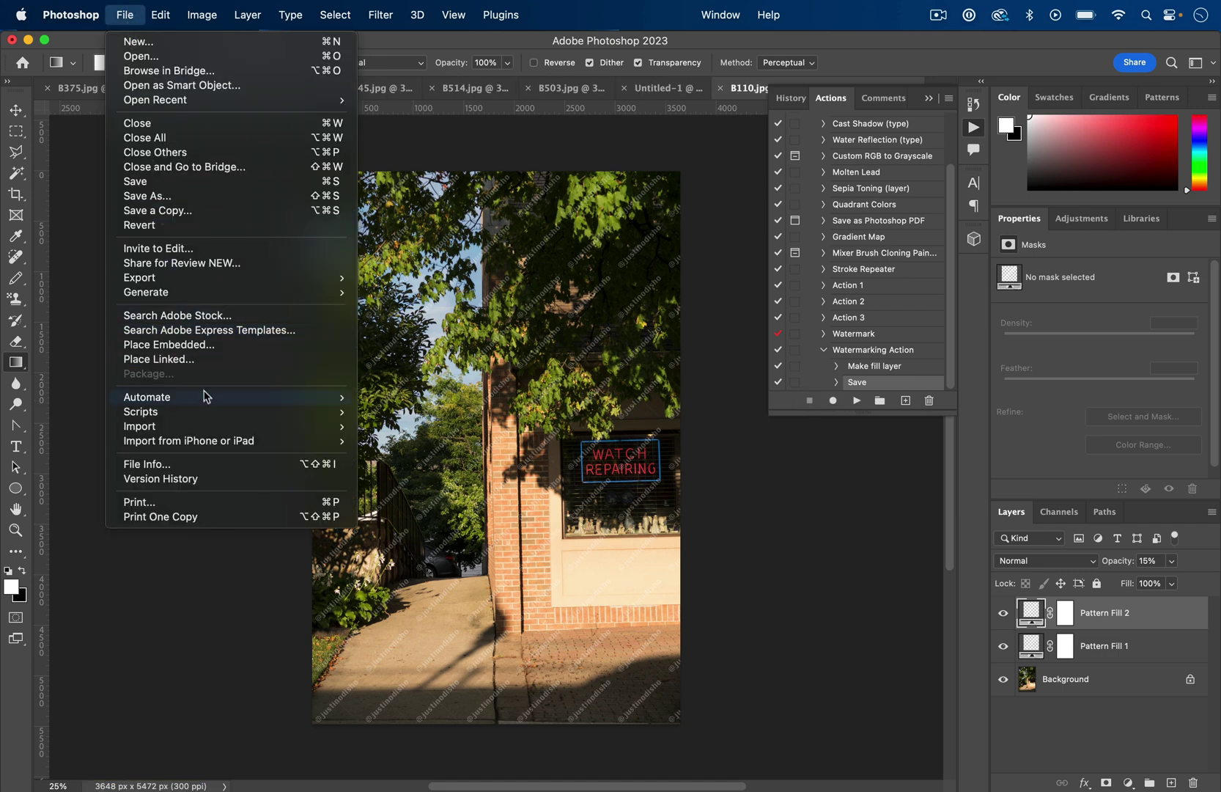
mouse_move(322, 396)
left_click(389, 399)
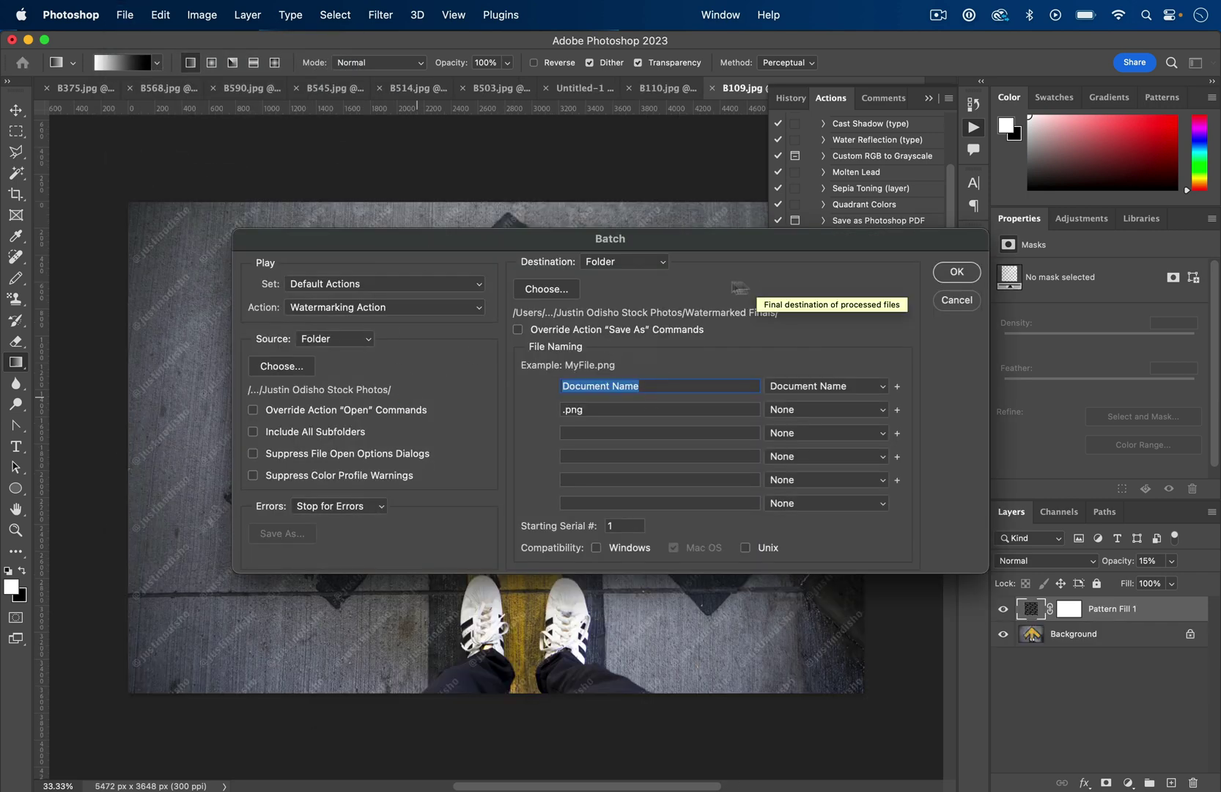
left_click(625, 332)
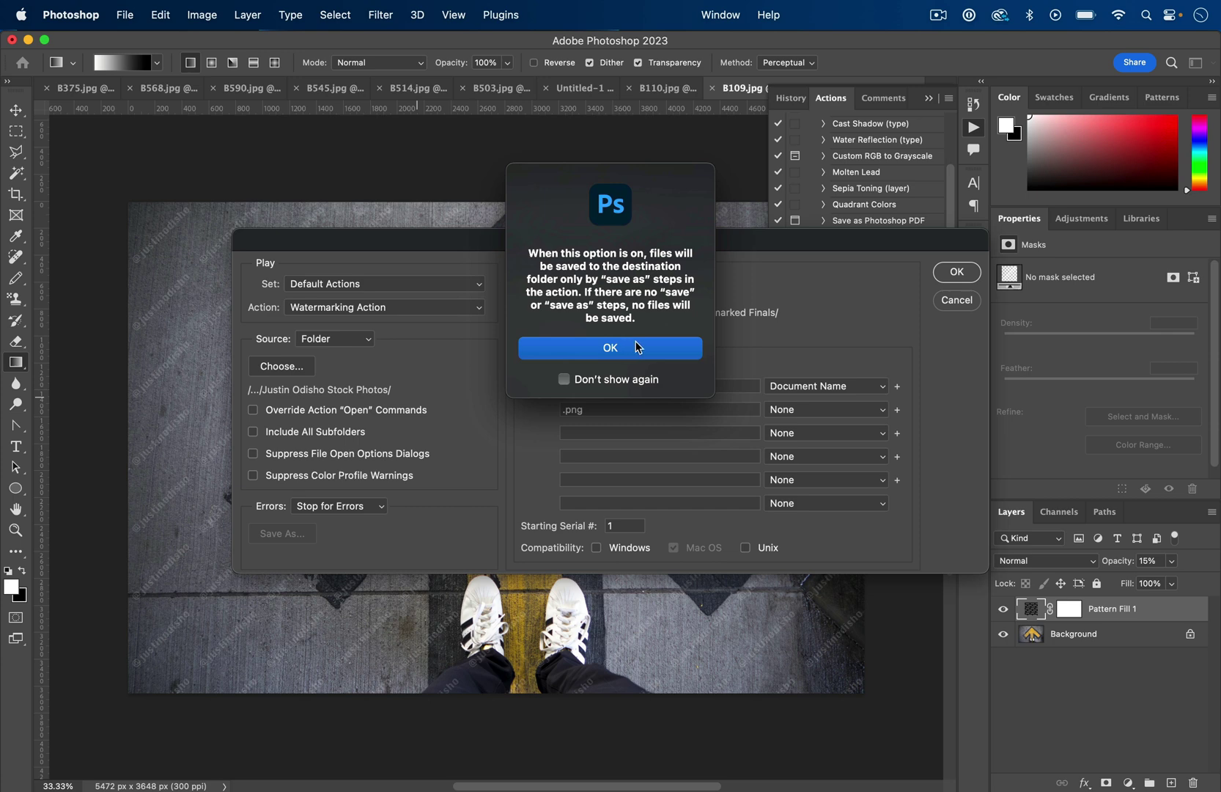
left_click(619, 348)
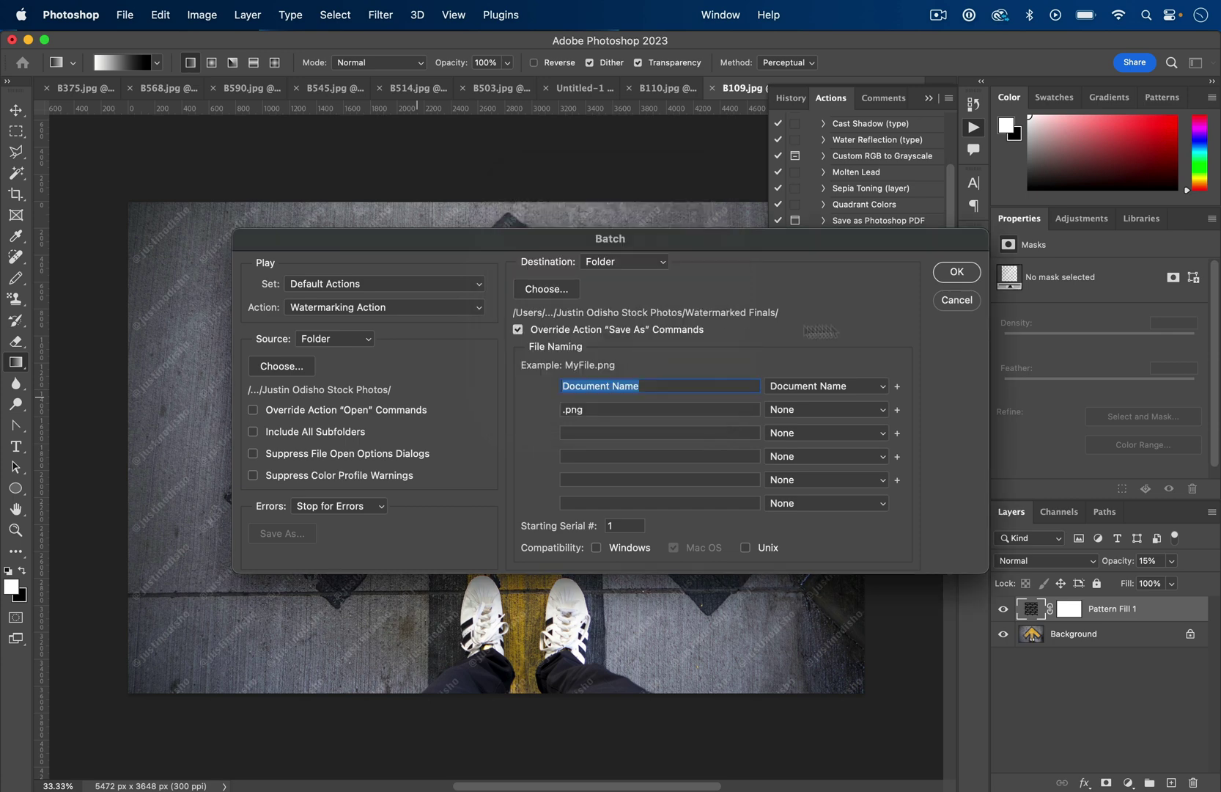
Confirm the Batch settings to process all stock photos into watermarked PNGs
left_click(960, 276)
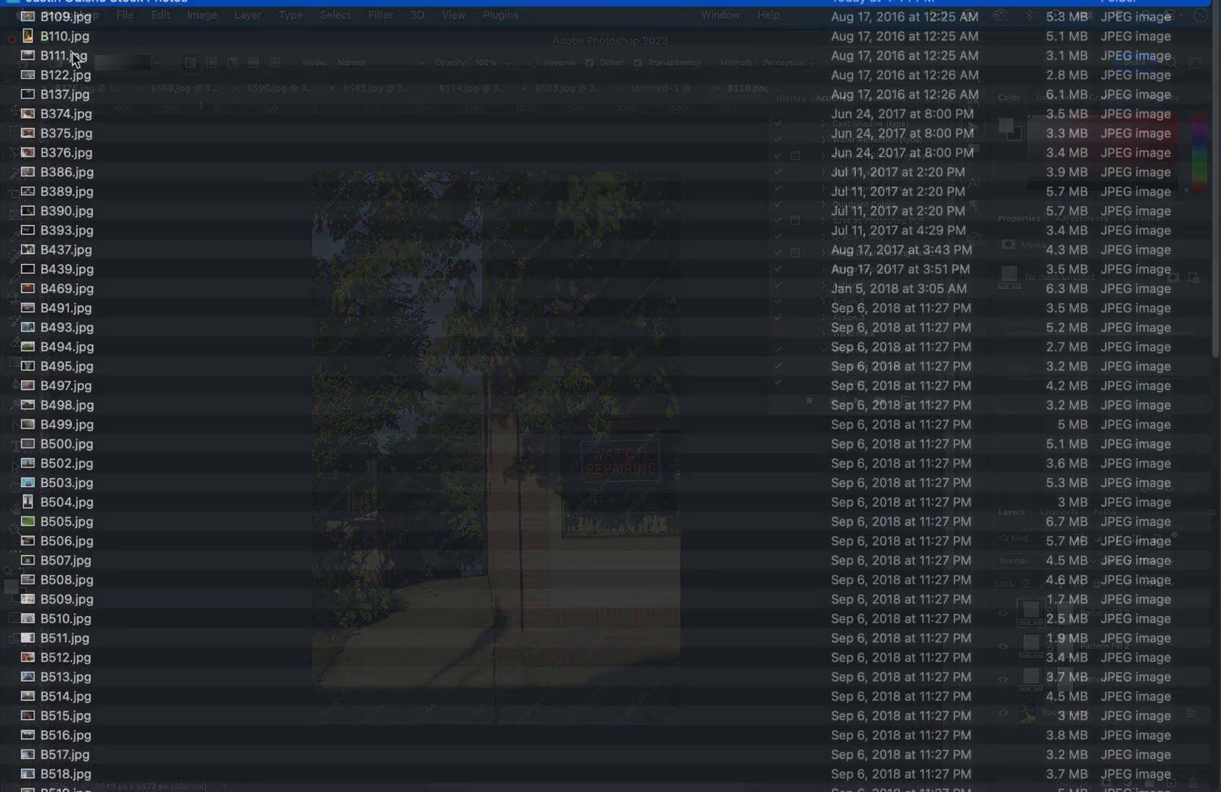
Expand the Watermarked Finals folder to list its new PNG files and screenshot the list
scroll(85, 59, "down", 20)
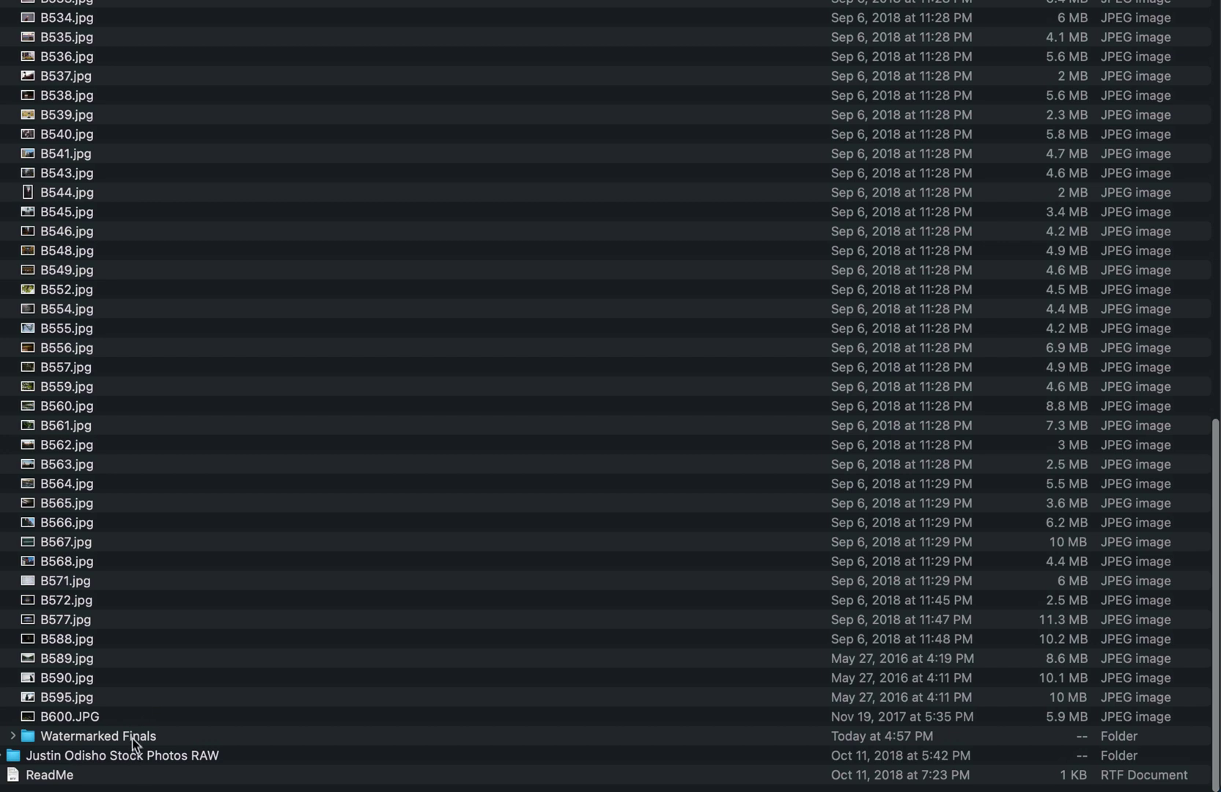
left_click(134, 736)
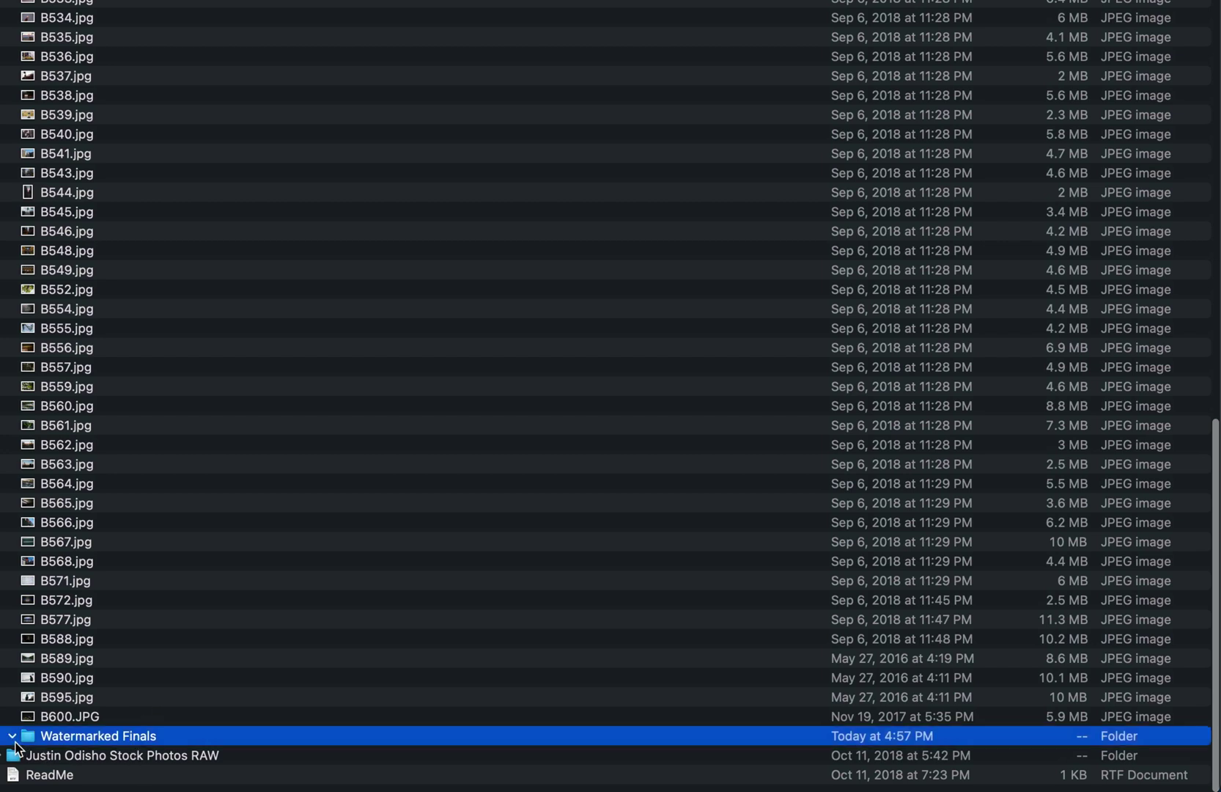
left_click(12, 736)
scroll(14, 658, "down", 15)
scroll(13, 657, "down", 5)
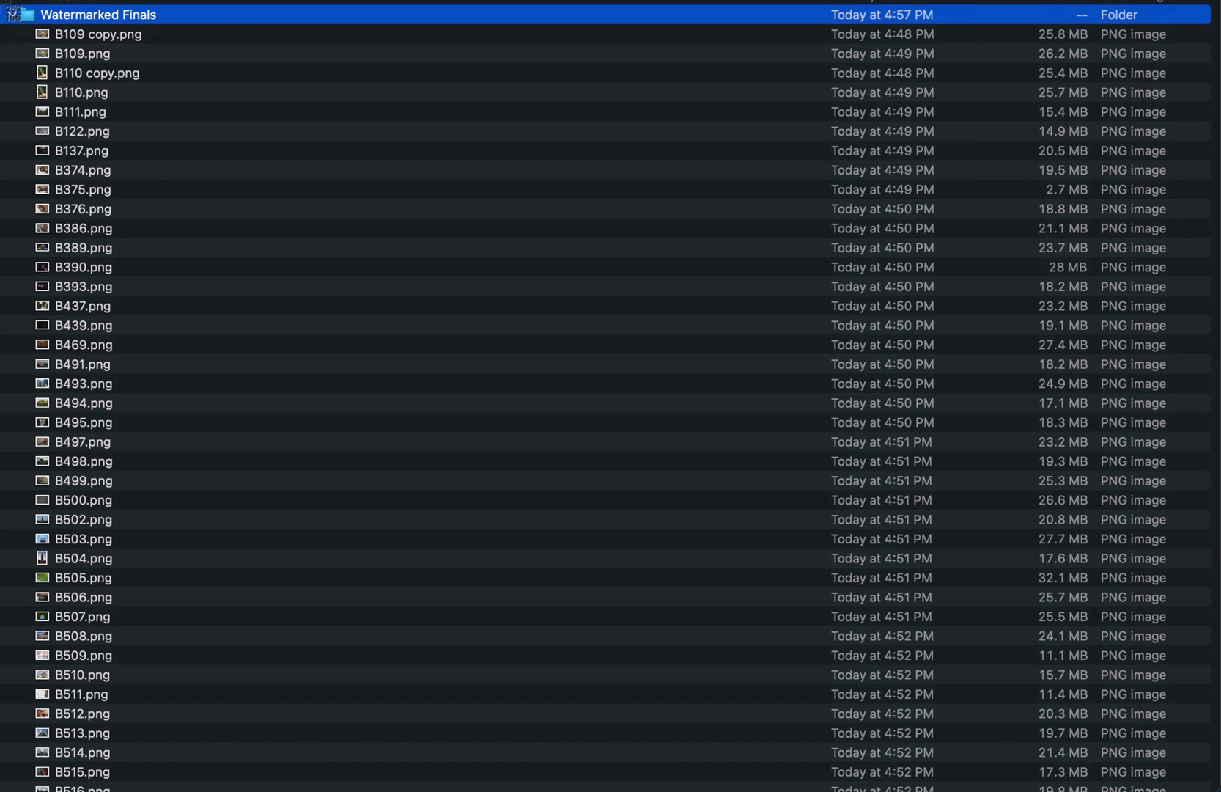
left_click_drag(4, 6, 227, 161)
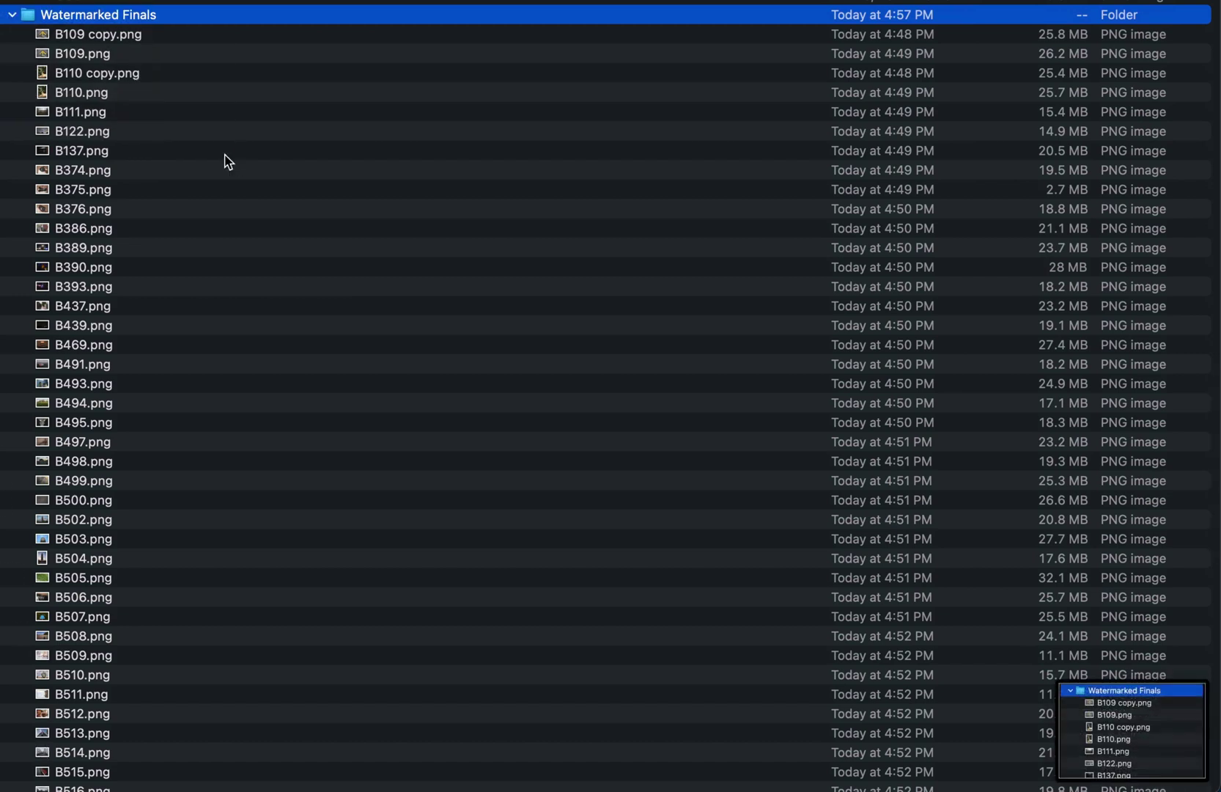
Preview B109.png in Quick Look to confirm the tiled watermark, then close it
left_click(156, 51)
key("space")
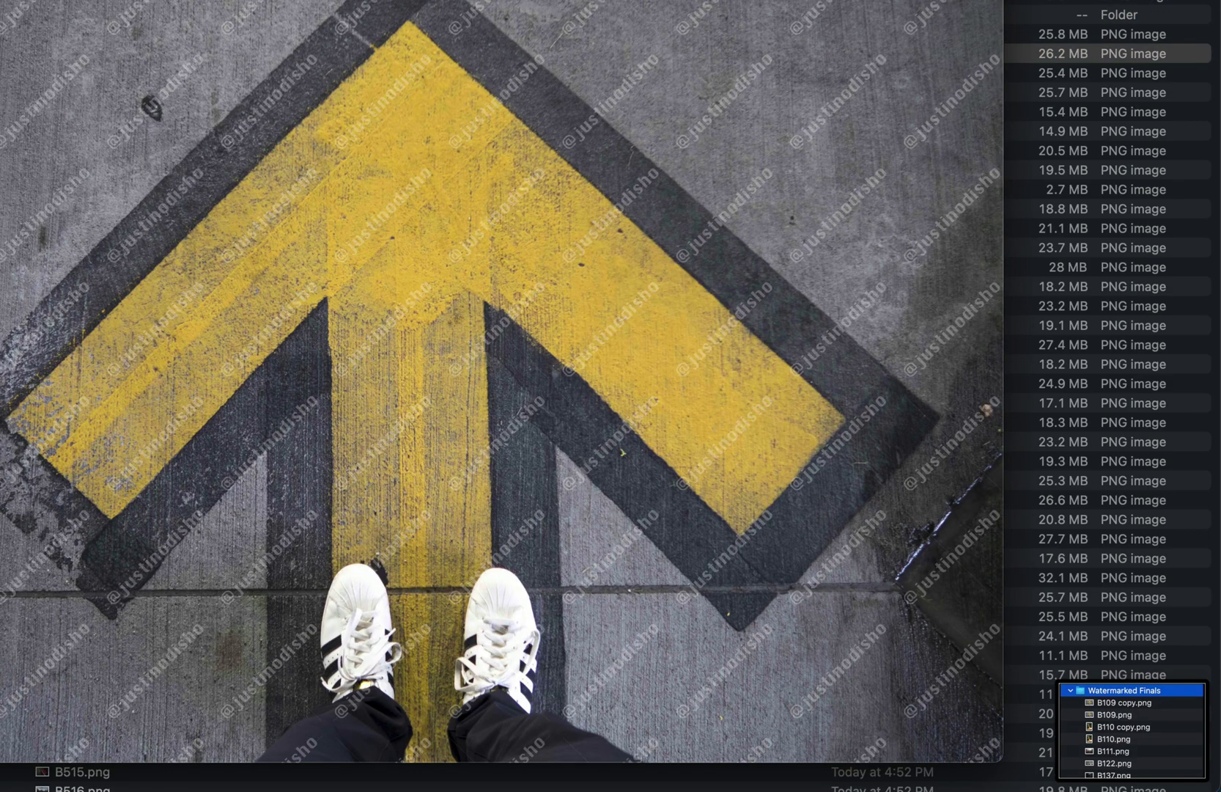
key("space")
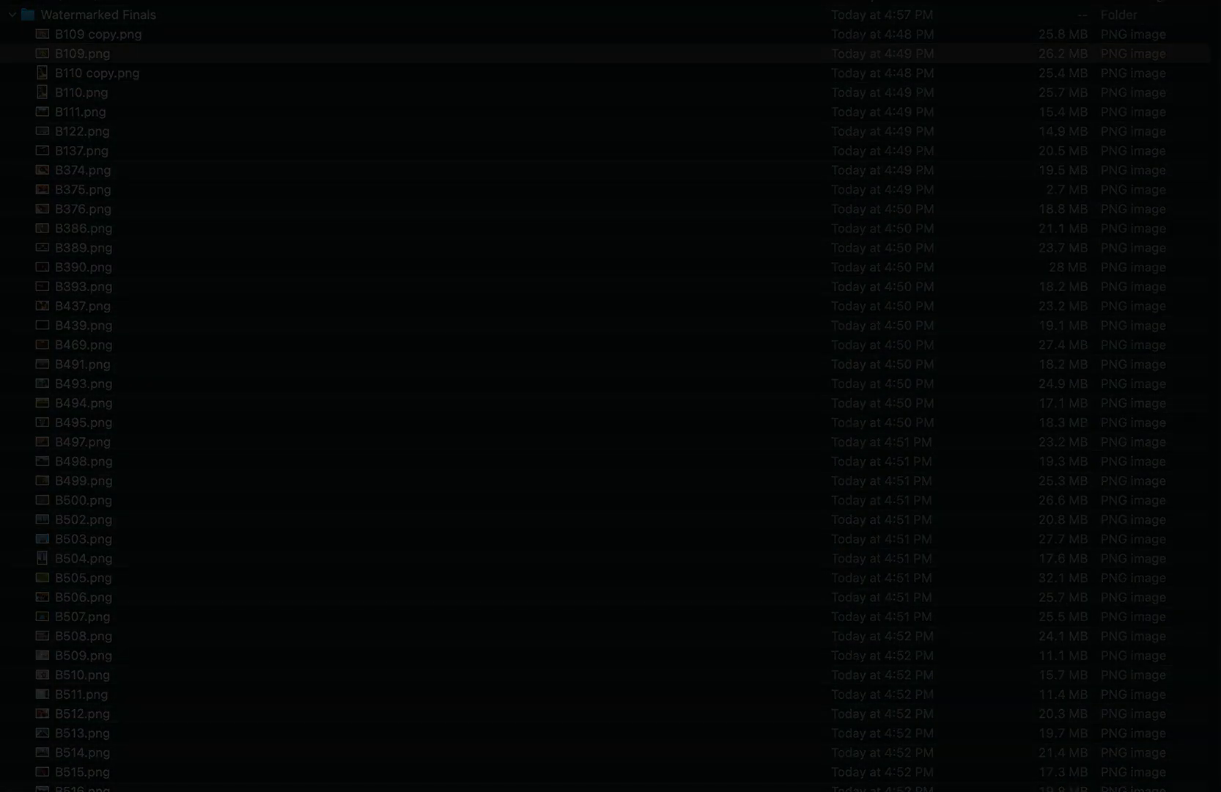